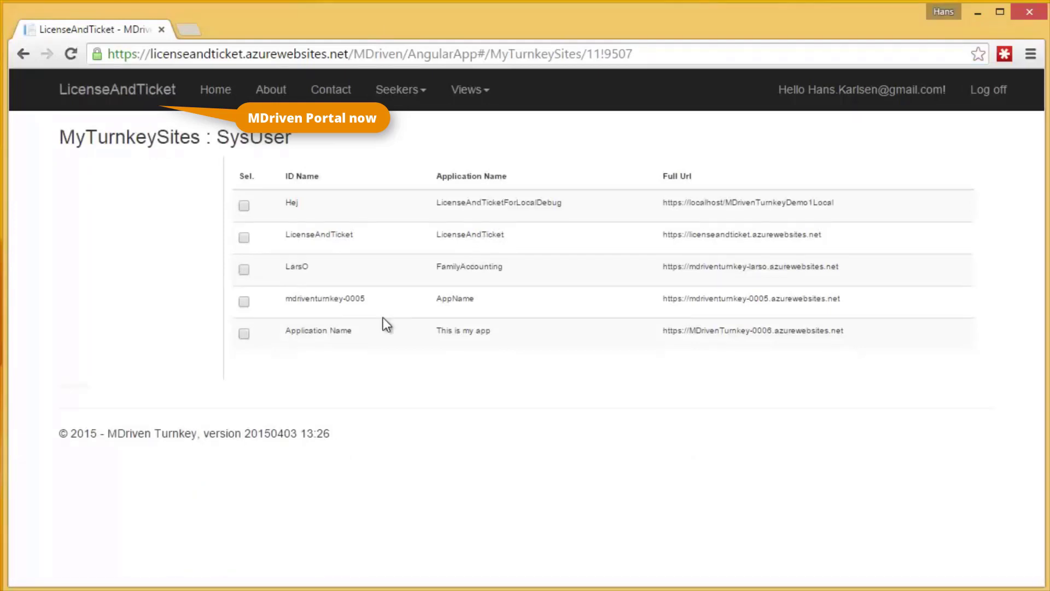
Open the 'This is my app' site's management page and check its empty Facebook, Google and Microsoft client fields.
{"action": "left_click", "coordinate": [244, 333]}
{"action": "left_click", "coordinate": [142, 187]}
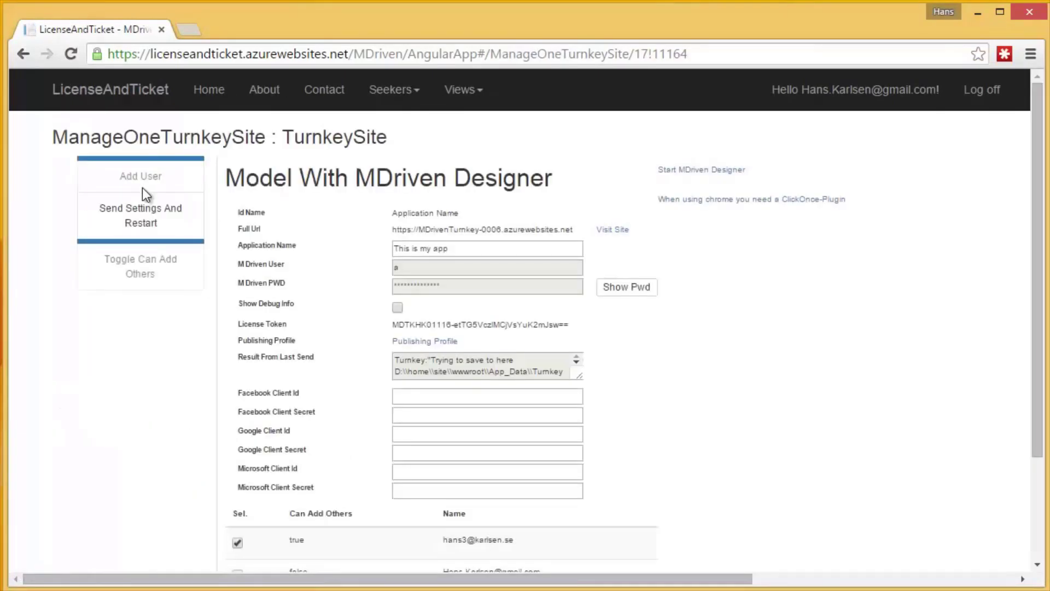
{"action": "left_click", "coordinate": [418, 395]}
{"action": "left_click", "coordinate": [424, 415]}
{"action": "left_click", "coordinate": [414, 435]}
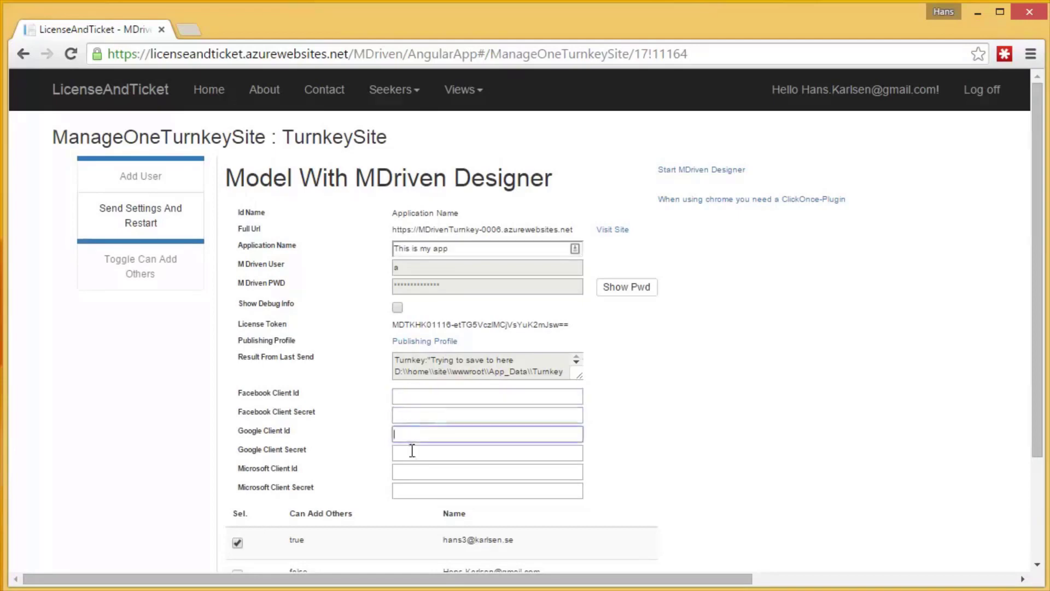
{"action": "left_click", "coordinate": [412, 453]}
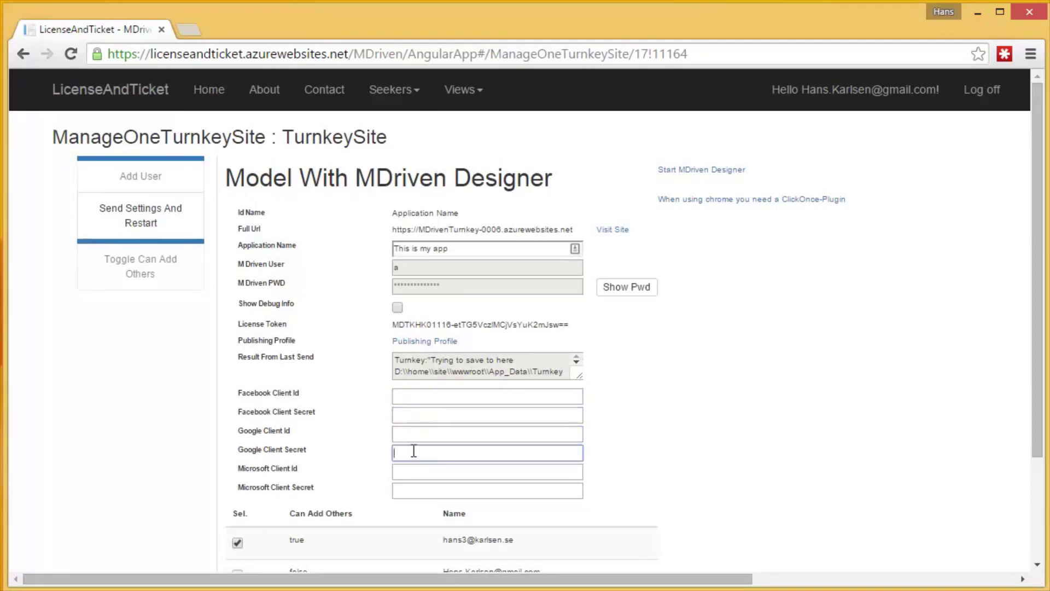
{"action": "left_click", "coordinate": [414, 472]}
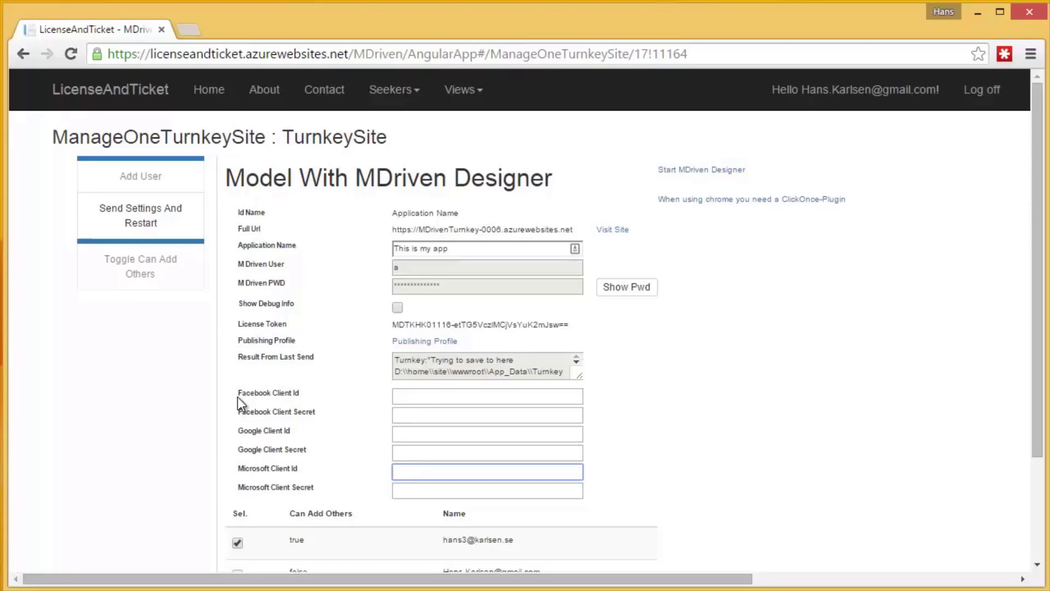
Visit the live site, log off, and highlight the login page's 'no external authentication services' note.
{"action": "left_click", "coordinate": [614, 230]}
{"action": "left_click", "coordinate": [248, 32]}
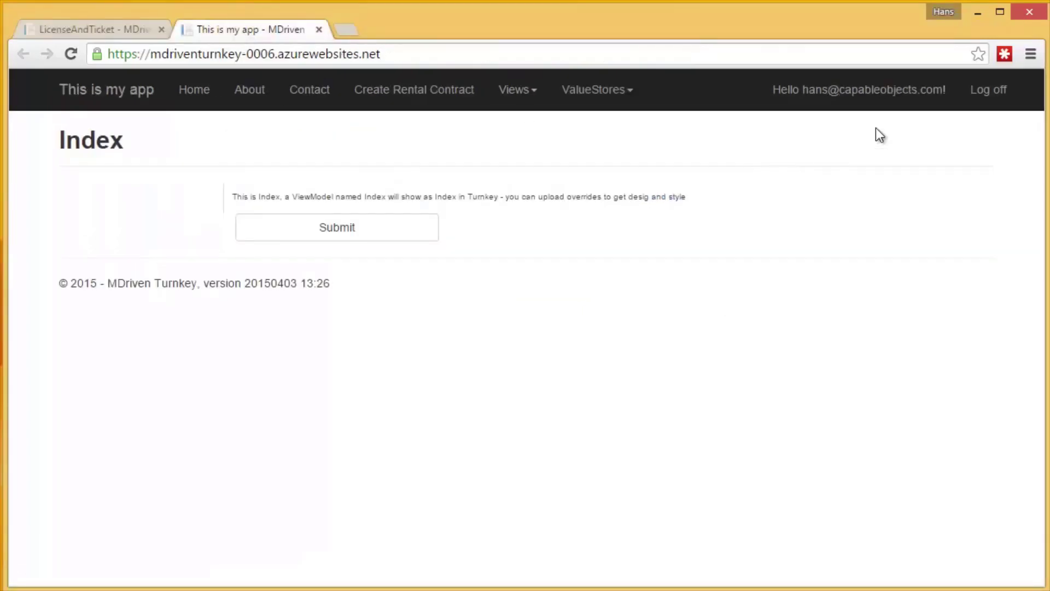
{"action": "left_click", "coordinate": [989, 92]}
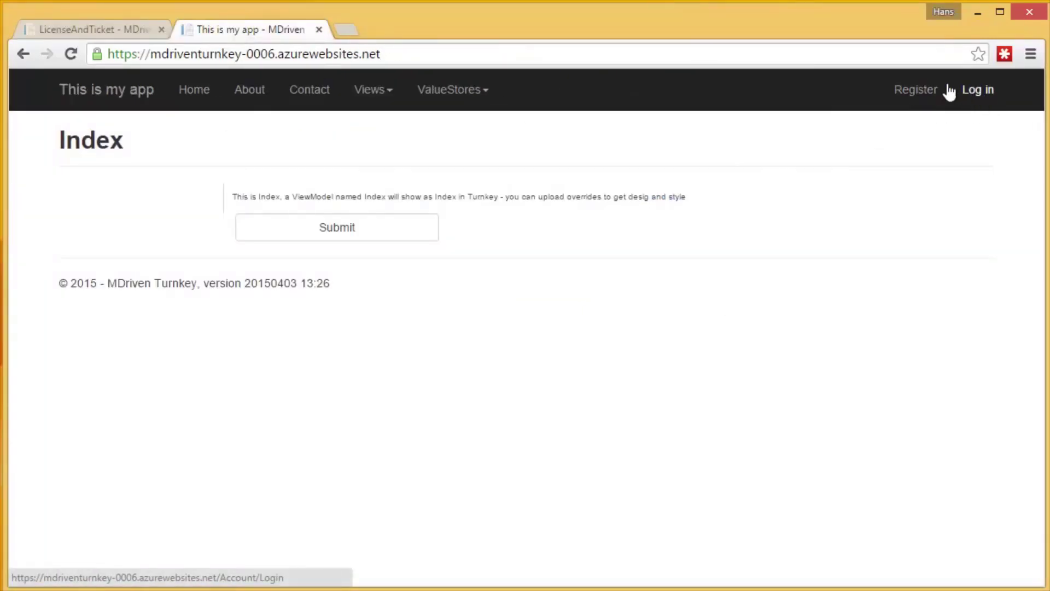
{"action": "left_click", "coordinate": [974, 90]}
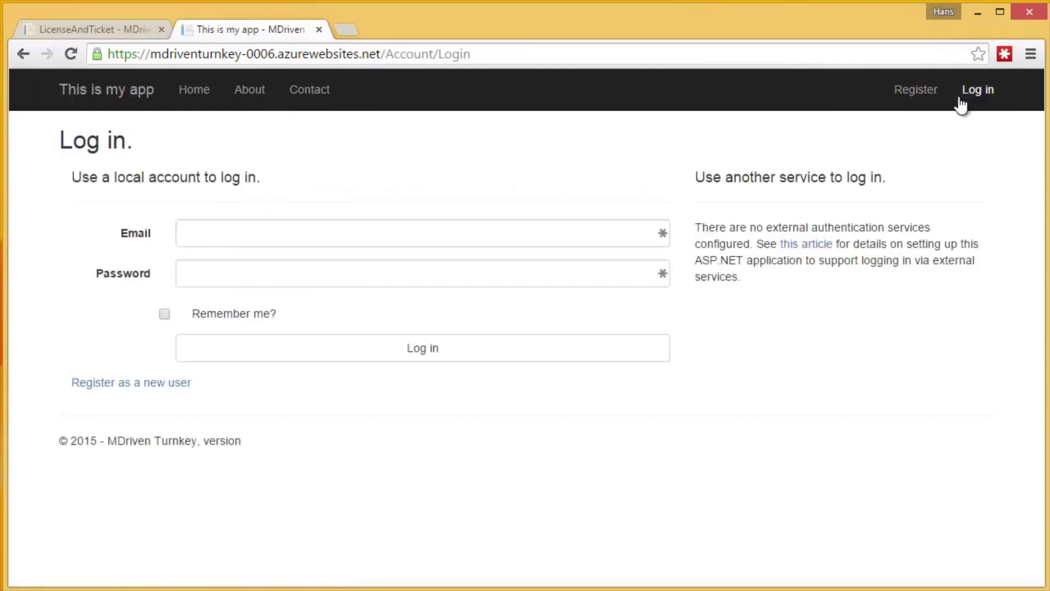
{"action": "left_click_drag", "start_coordinate": [695, 227], "coordinate": [932, 228]}
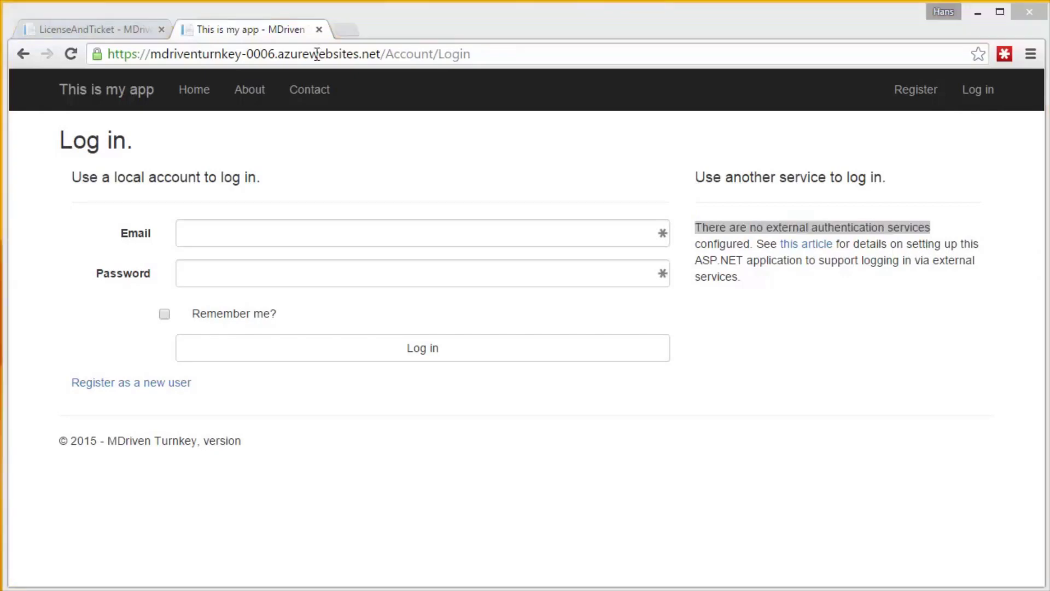
{"action": "left_click", "coordinate": [343, 30]}
Load the Google Developers Console credentials page and start a new OAuth client ID.
{"action": "type", "text": "https://console.developers.google.com/project/booming-splicer-859/apiui/credential"}
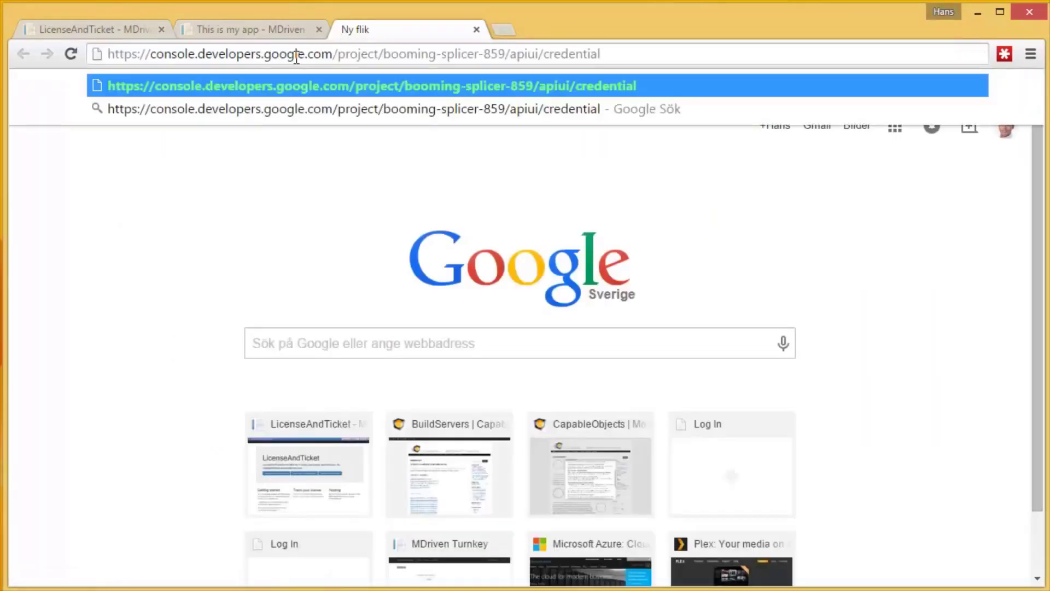
{"action": "key", "text": "Return"}
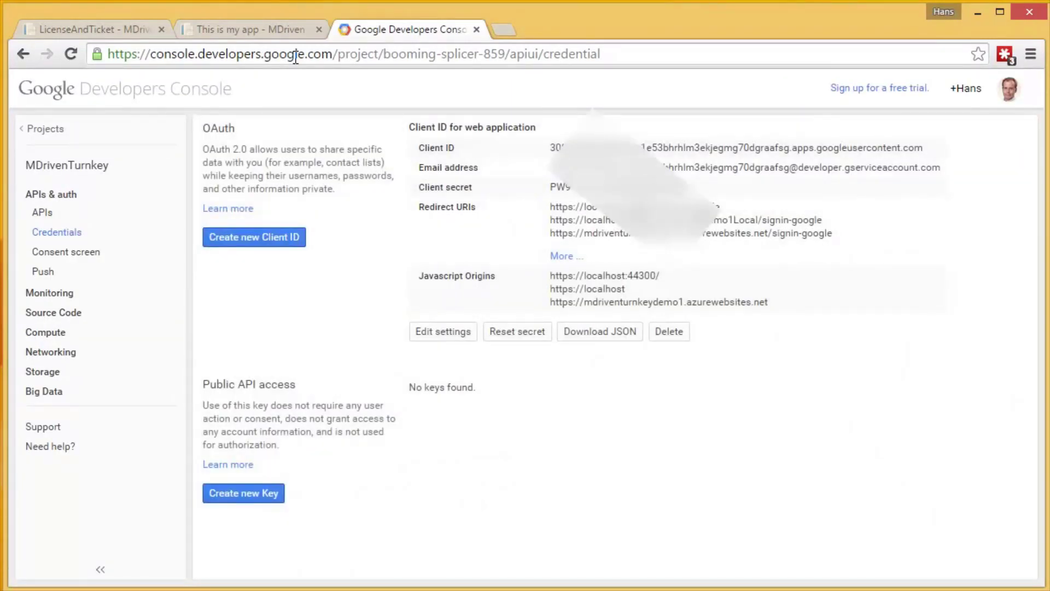
{"action": "left_click", "coordinate": [241, 244]}
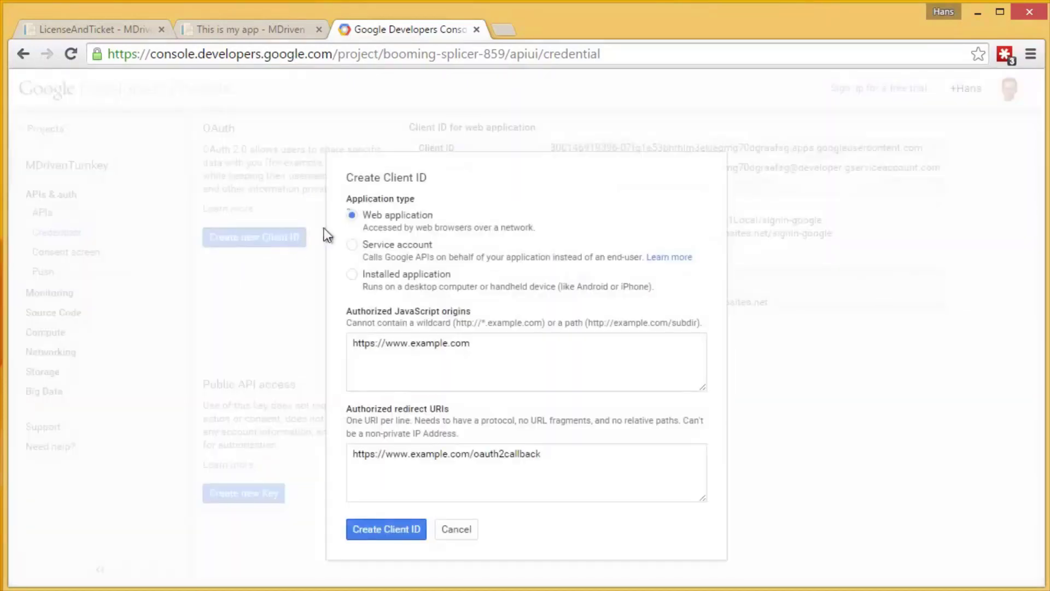
{"action": "left_click", "coordinate": [363, 215]}
{"action": "key", "text": "Tab"}
{"action": "type", "text": "https://mdriventurnkey-0006.azurewebsites.net"}
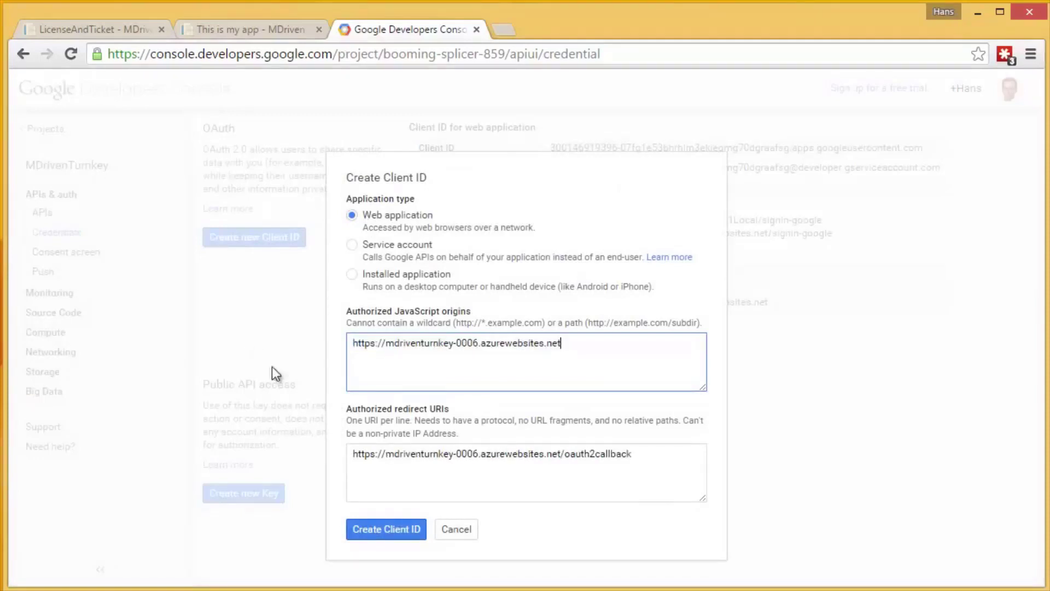
{"action": "left_click", "coordinate": [643, 461]}
{"action": "key", "text": "ctrl+a"}
{"action": "type", "text": "https://mdriventurnkey-0006.azurewebsites.net"}
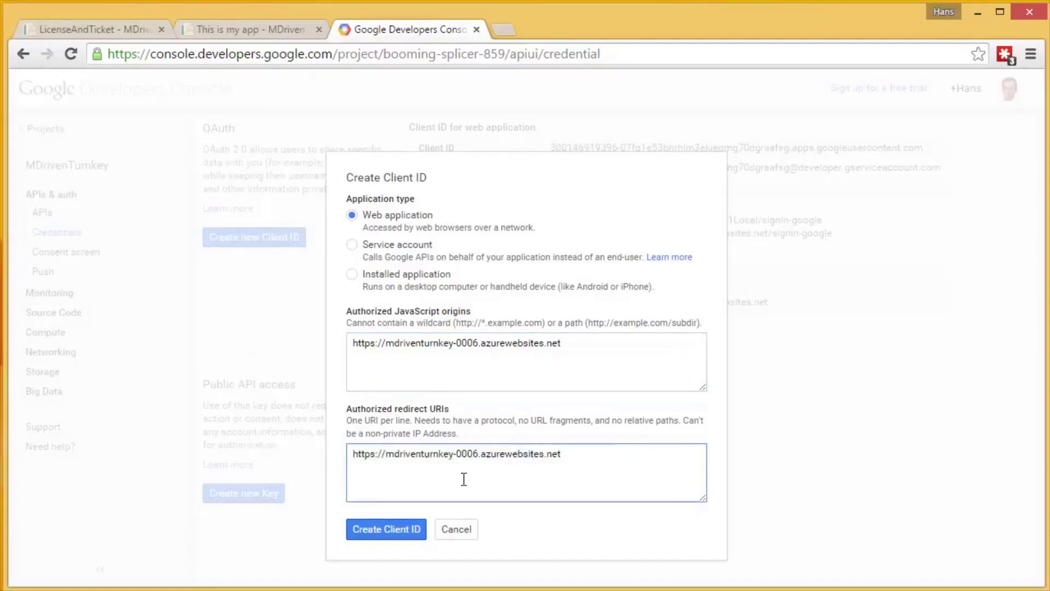
{"action": "type", "text": "/signin"}
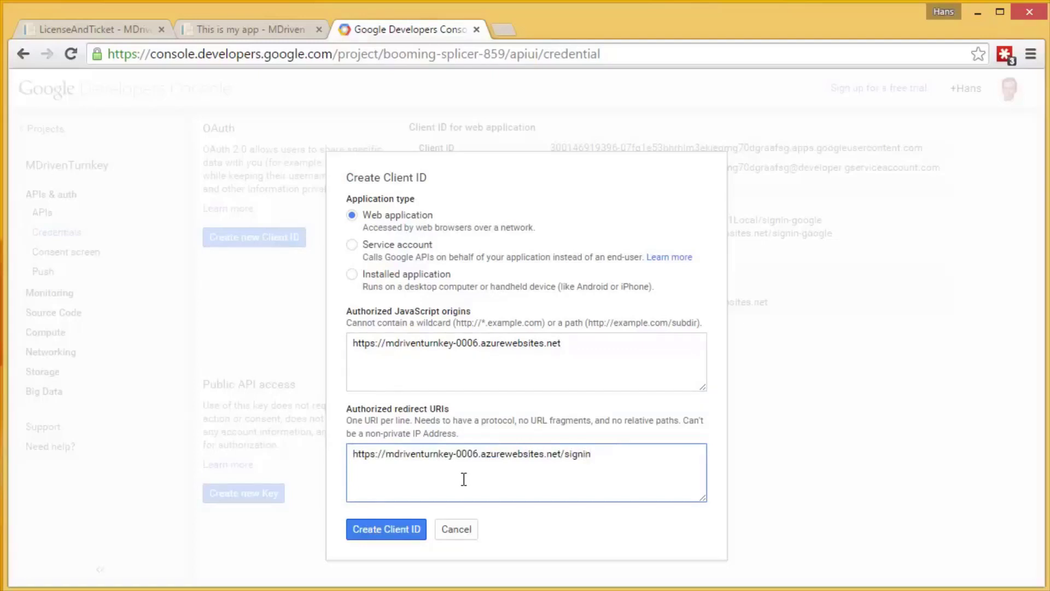
{"action": "type", "text": "-google"}
{"action": "left_click", "coordinate": [387, 529]}
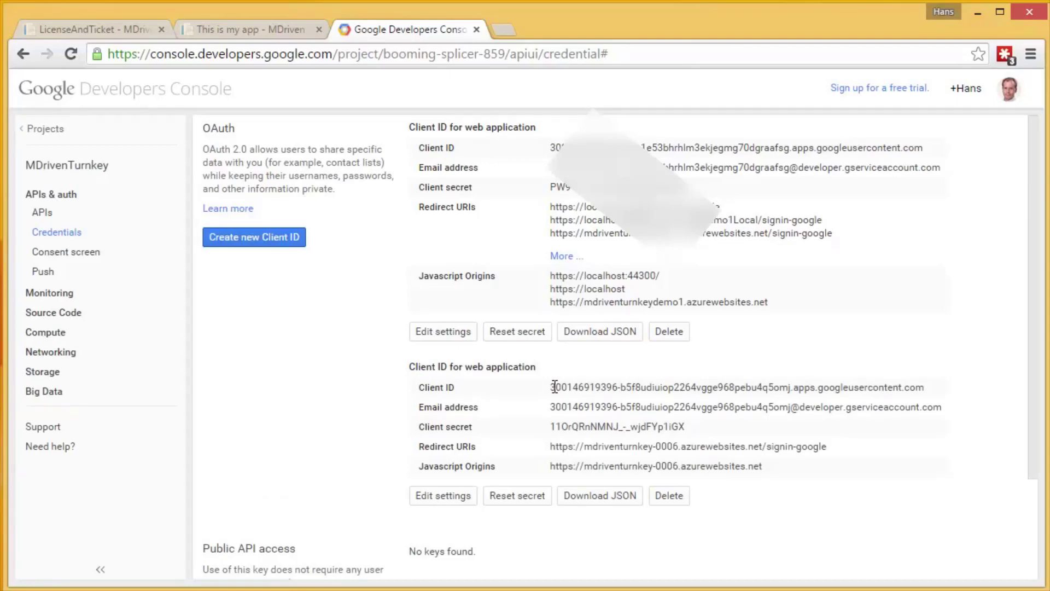
Copy the new Google client ID and client secret into the site's Google Client Id and Secret fields.
{"action": "left_click_drag", "start_coordinate": [554, 387], "coordinate": [926, 387]}
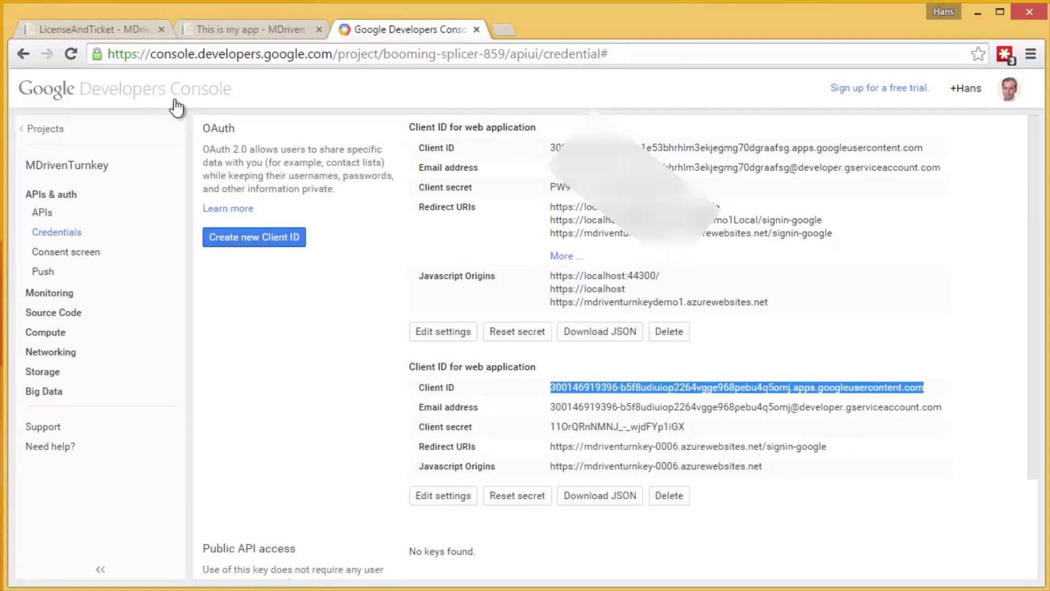
{"action": "left_click", "coordinate": [120, 31]}
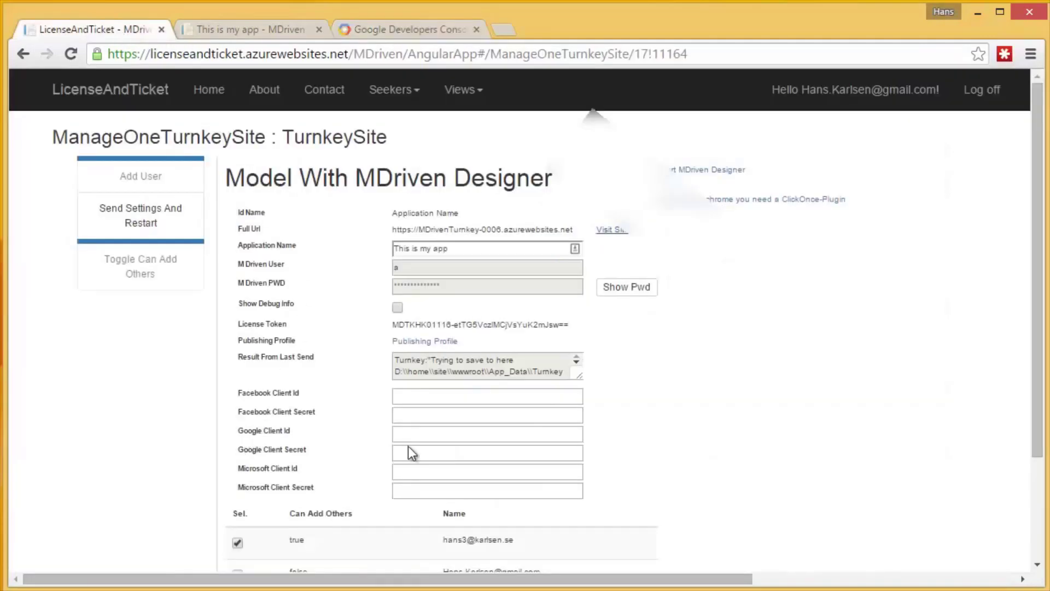
{"action": "left_click", "coordinate": [430, 436]}
{"action": "key", "text": "ctrl+v"}
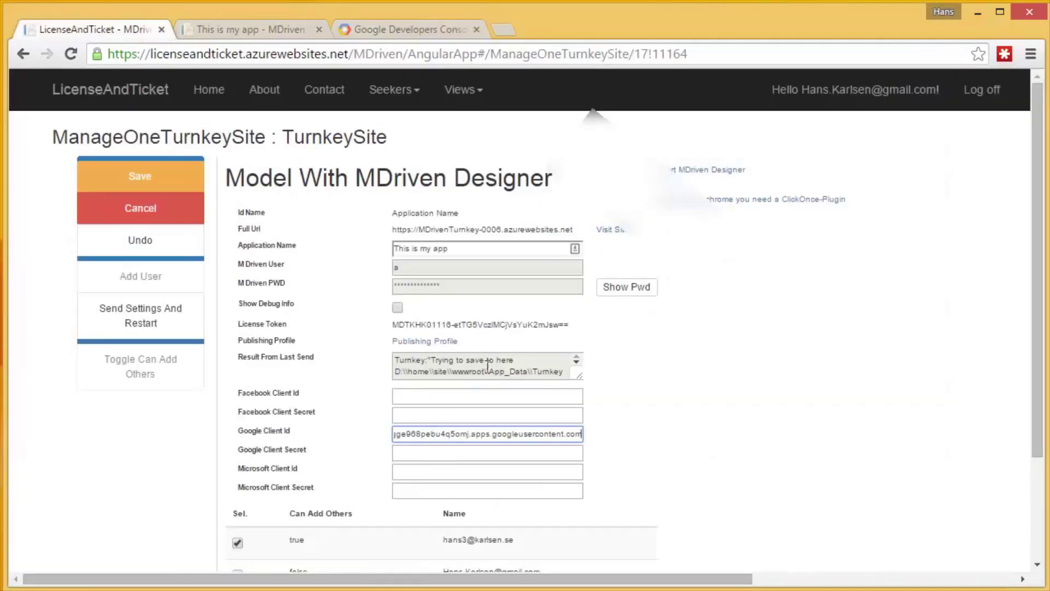
{"action": "left_click", "coordinate": [384, 31]}
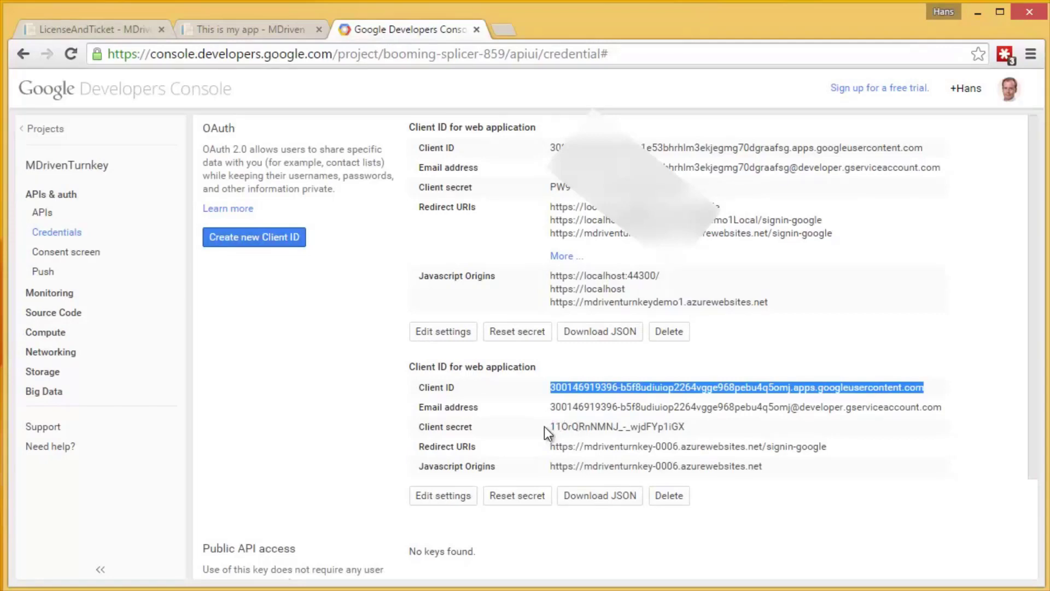
{"action": "left_click_drag", "start_coordinate": [550, 427], "coordinate": [701, 428]}
{"action": "key", "text": "ctrl+c"}
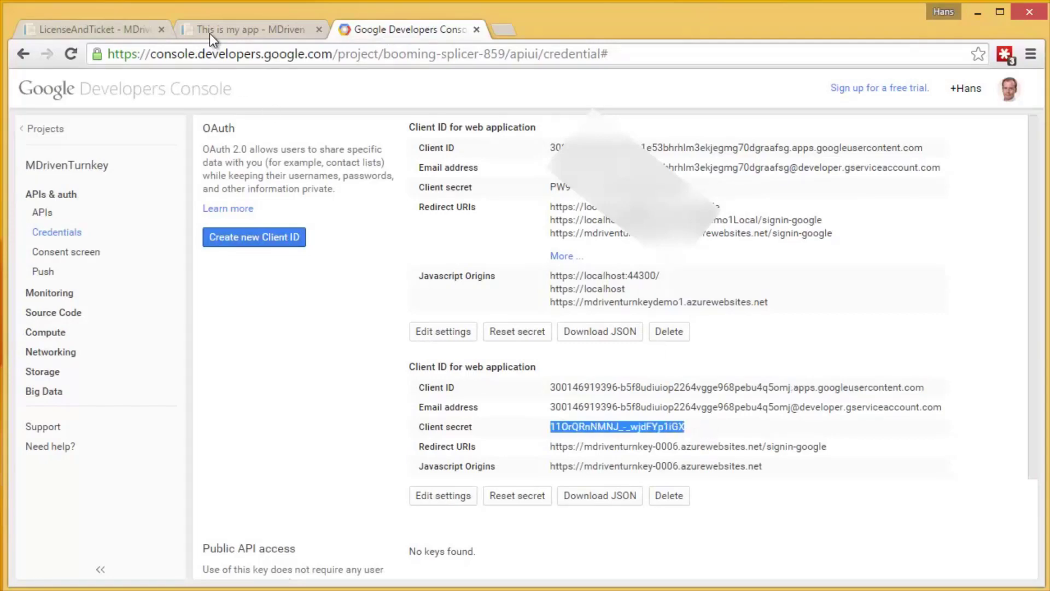
{"action": "left_click", "coordinate": [123, 29]}
{"action": "left_click", "coordinate": [422, 453]}
{"action": "key", "text": "ctrl+v"}
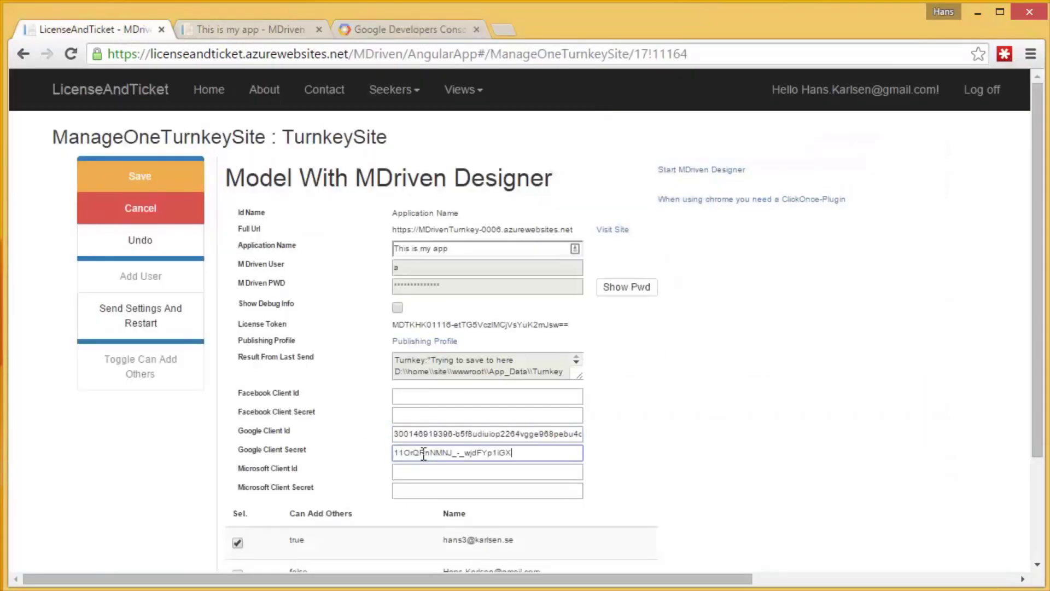
Save the site, send the settings with a restart, and return to the login page.
{"action": "left_click", "coordinate": [141, 180]}
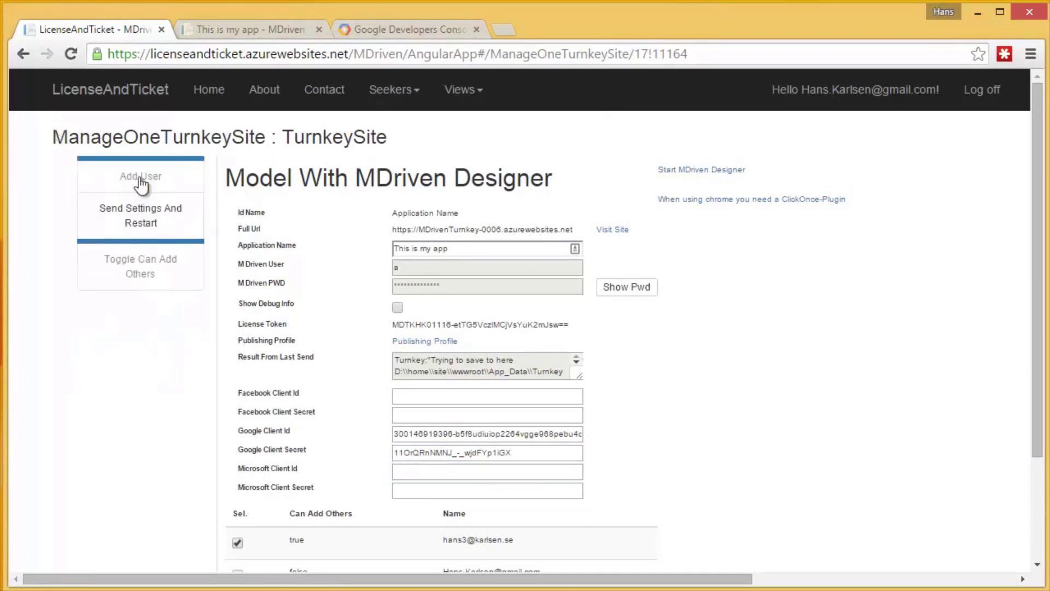
{"action": "left_click", "coordinate": [149, 219]}
{"action": "left_click", "coordinate": [586, 160]}
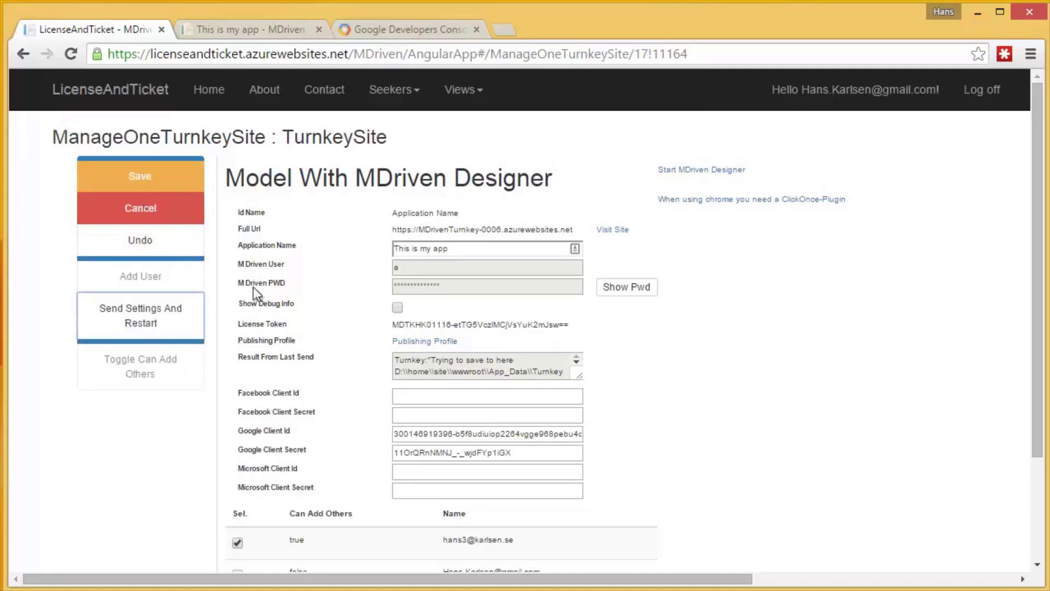
{"action": "left_click_drag", "start_coordinate": [580, 375], "coordinate": [627, 430]}
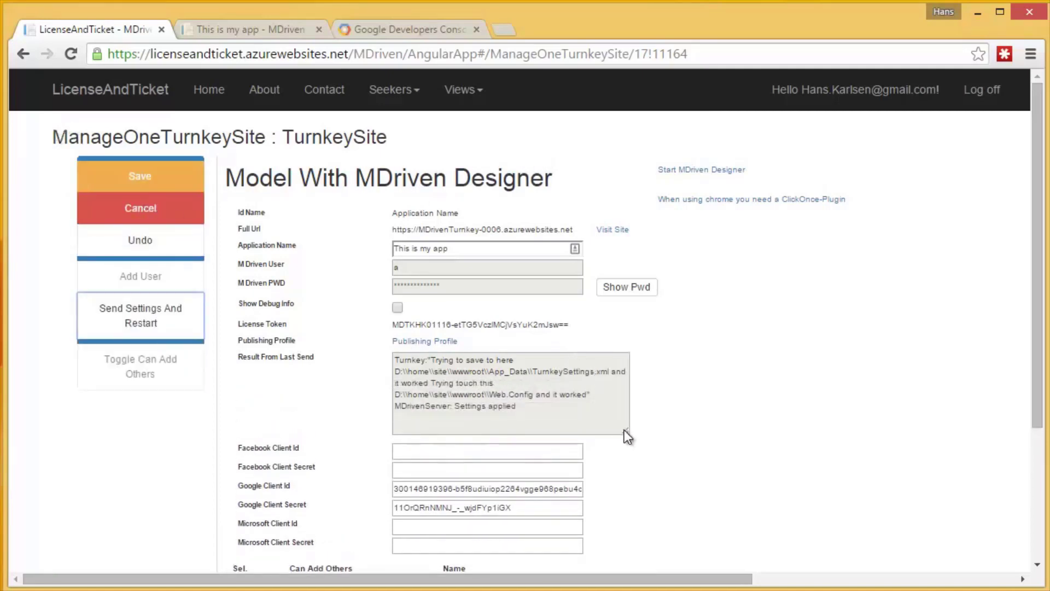
{"action": "left_click", "coordinate": [144, 176]}
{"action": "left_click", "coordinate": [249, 31]}
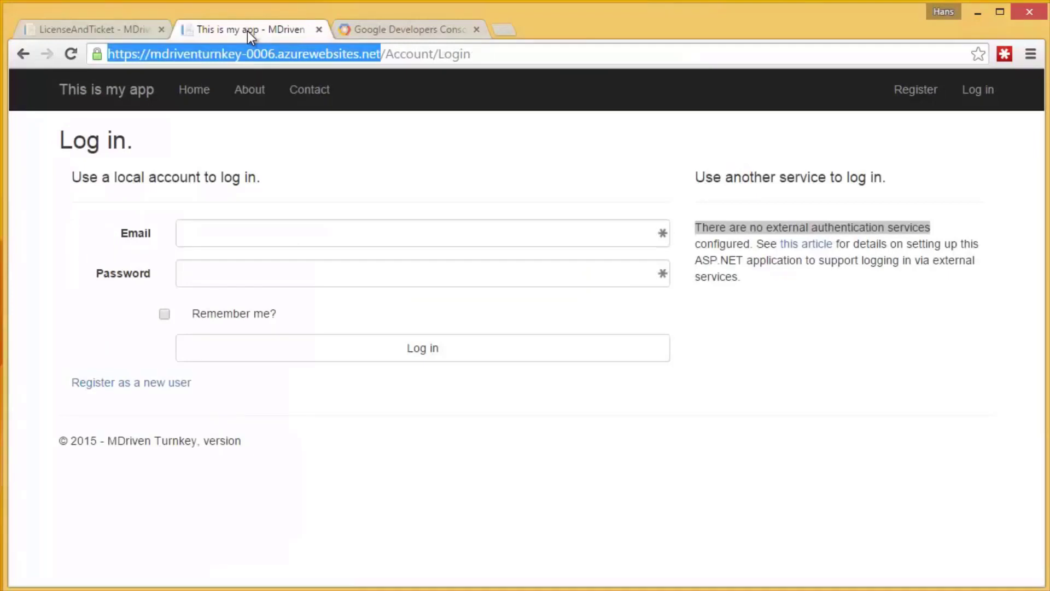
Log in with Google and register the account with a valid e-mail address instead of the invalid user name.
{"action": "key", "text": "Return"}
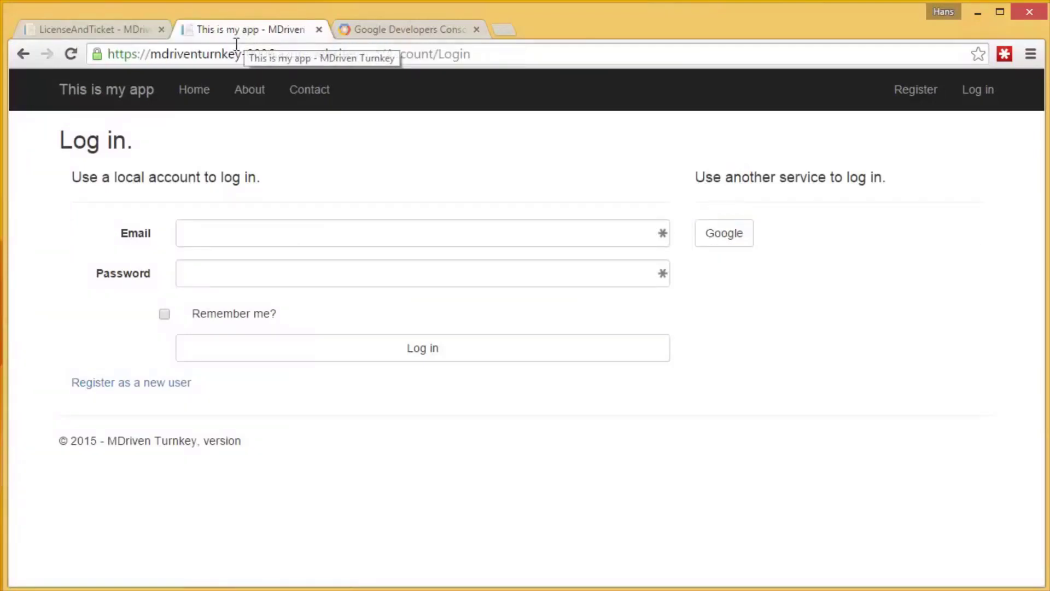
{"action": "left_click", "coordinate": [733, 244]}
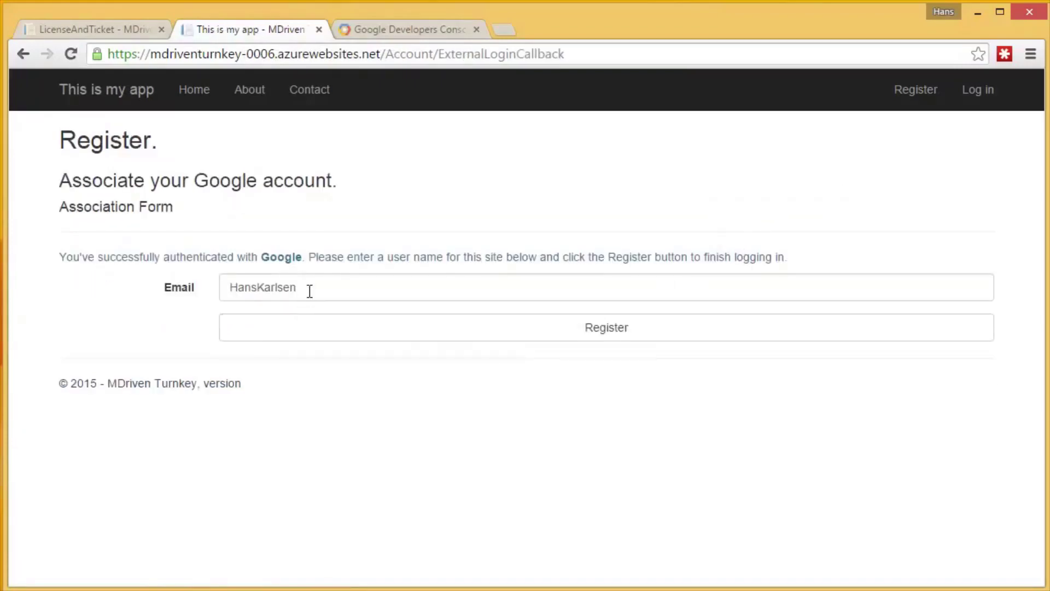
{"action": "left_click", "coordinate": [310, 291]}
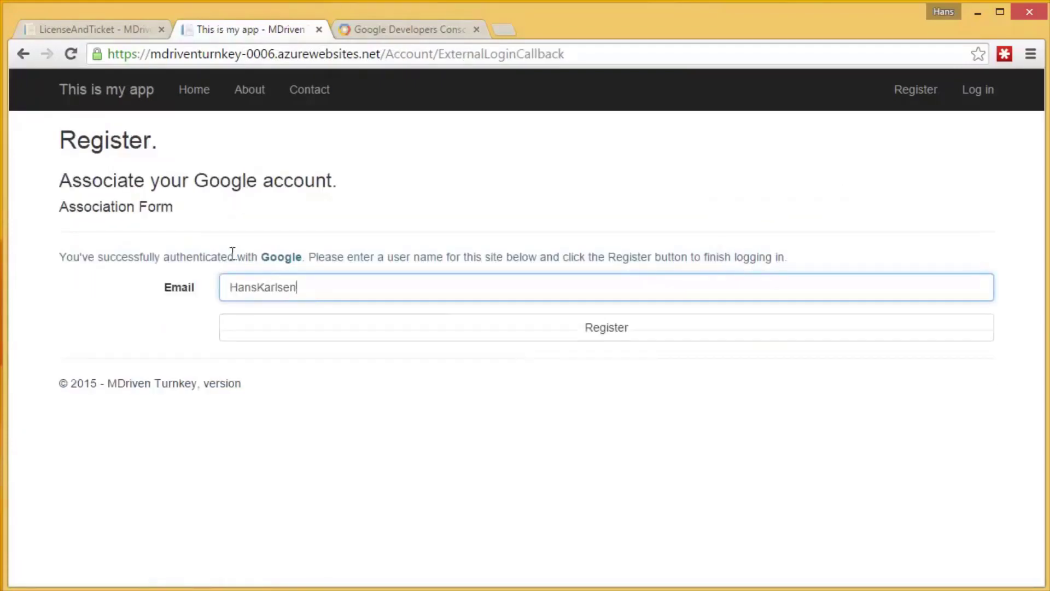
{"action": "left_click_drag", "start_coordinate": [232, 253], "coordinate": [188, 283]}
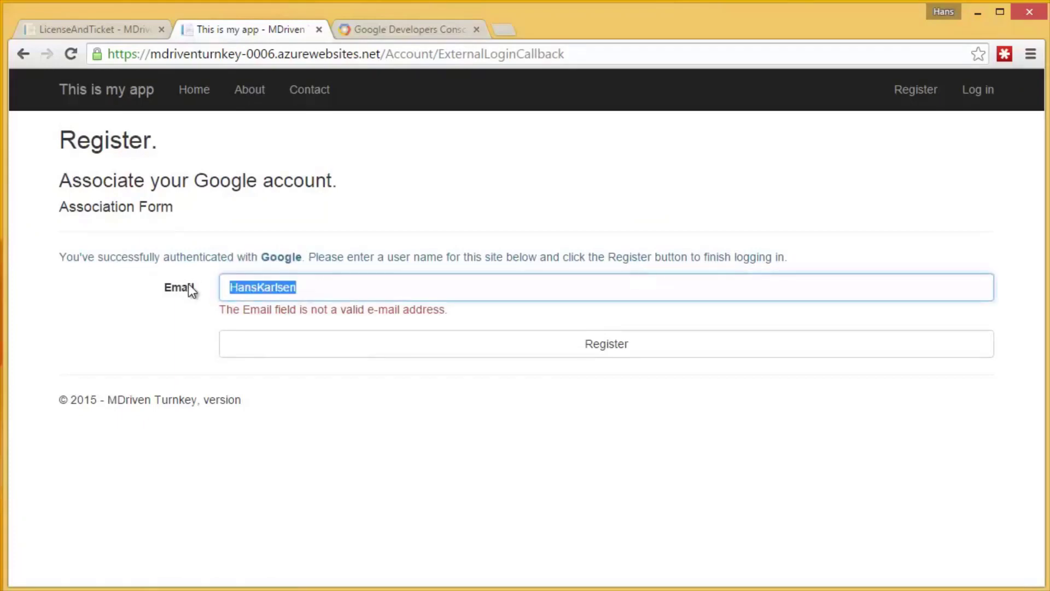
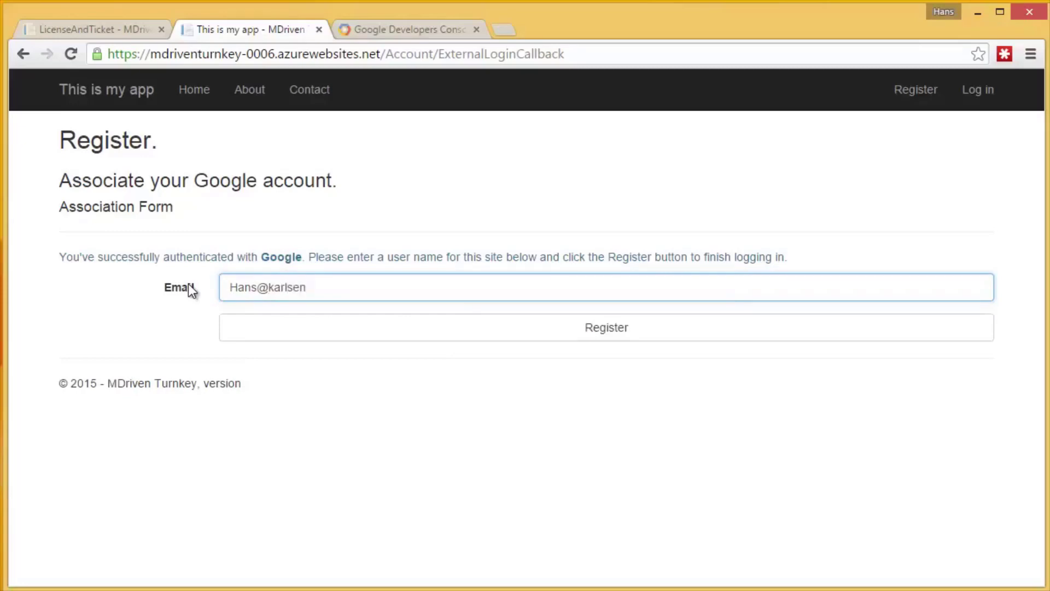
{"action": "left_click", "coordinate": [455, 334]}
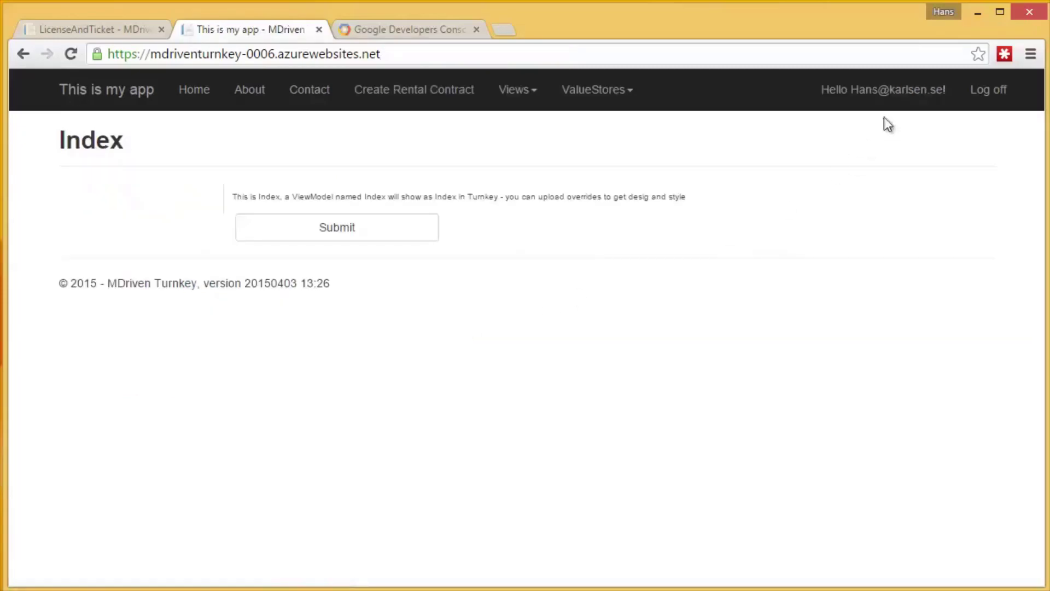
Log off and log back in with Google to confirm the login works.
{"action": "left_click", "coordinate": [994, 92]}
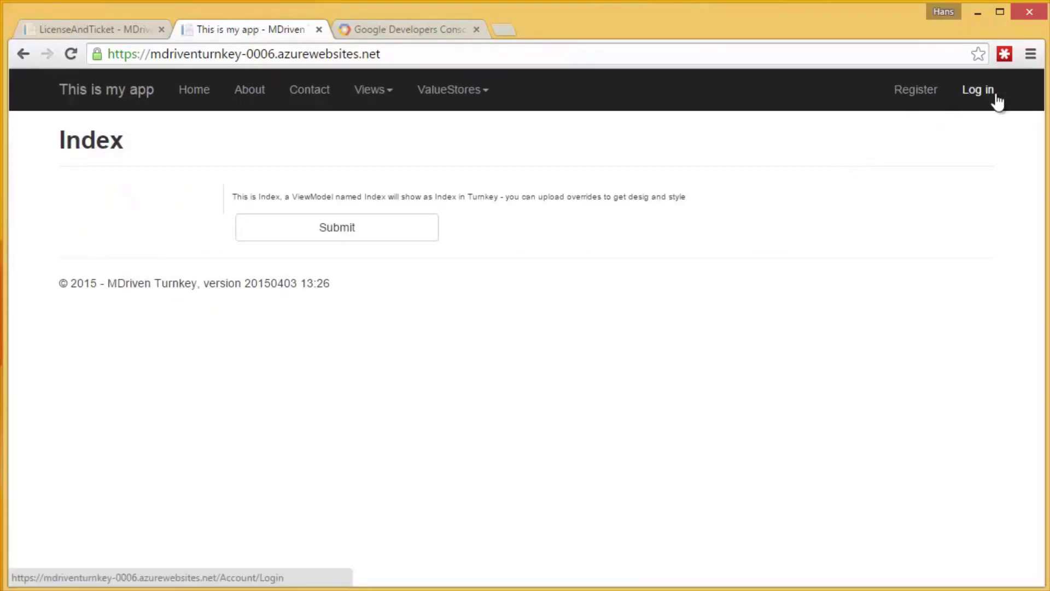
{"action": "left_click", "coordinate": [973, 96]}
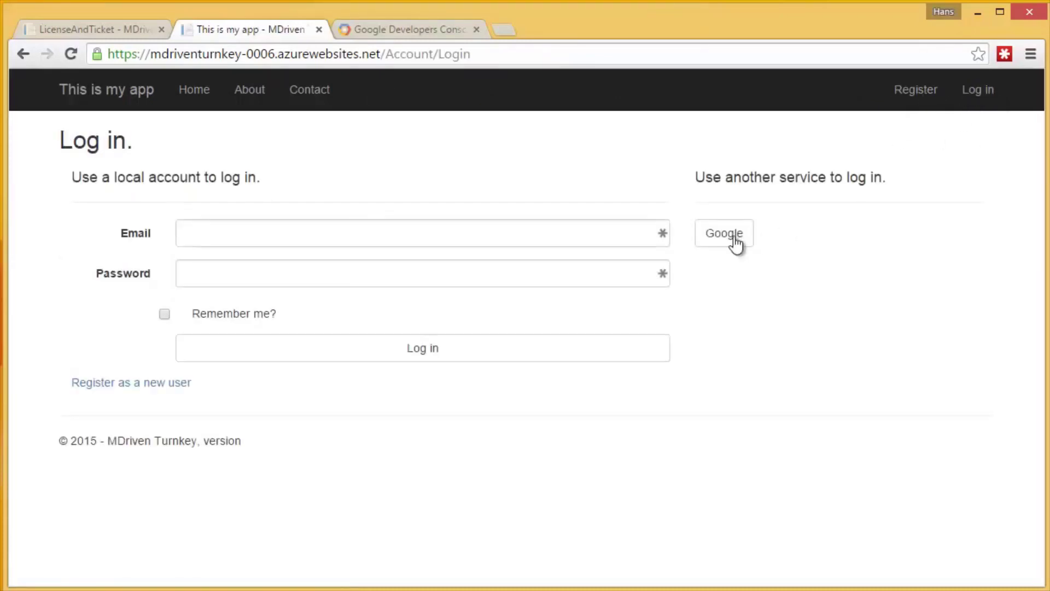
{"action": "left_click", "coordinate": [734, 237]}
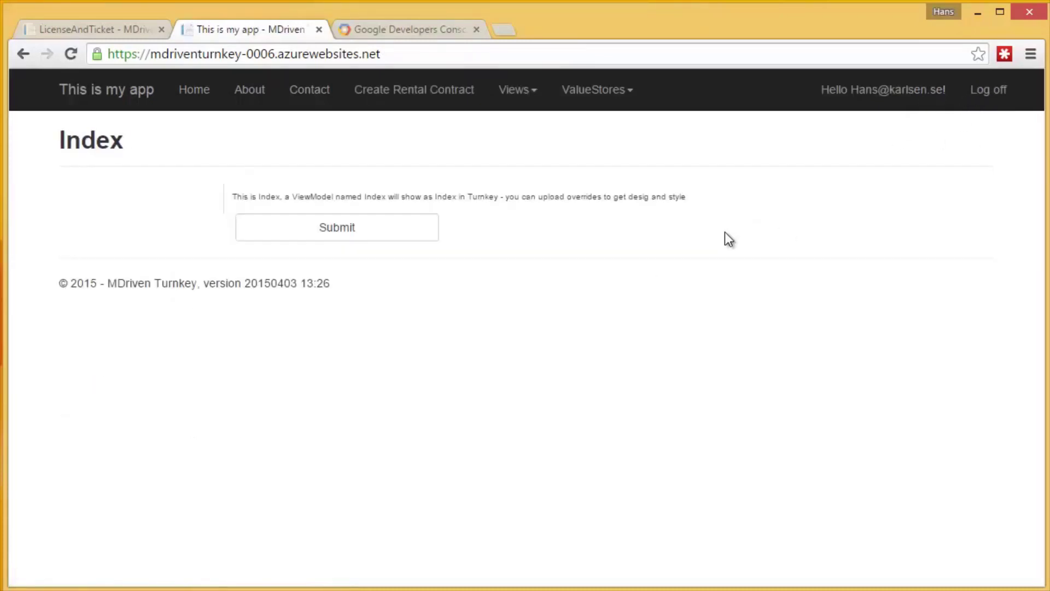
{"action": "left_click", "coordinate": [504, 30]}
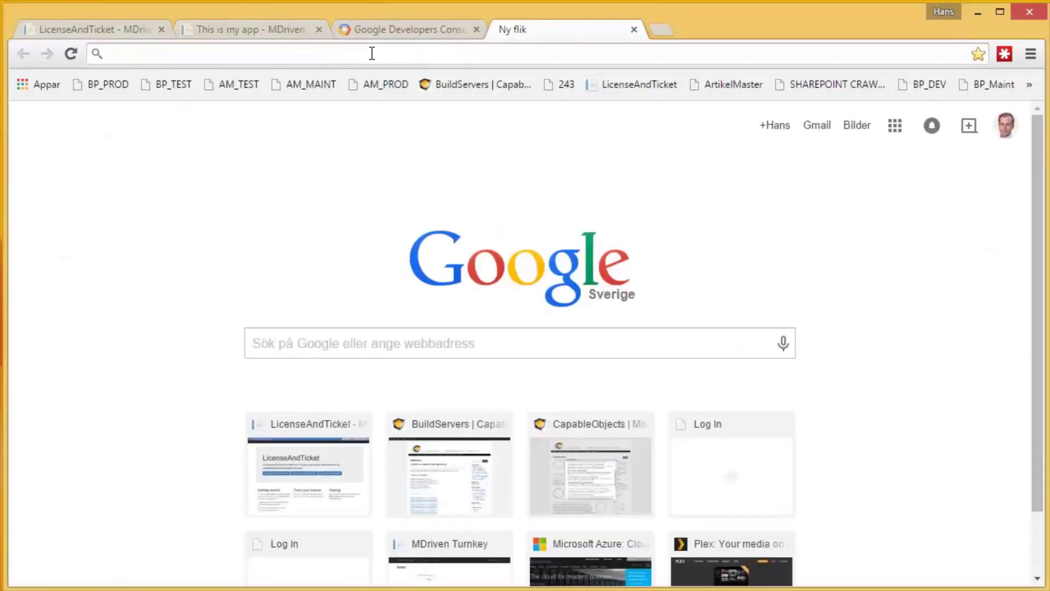
{"action": "type", "text": "https://developers.facebook.com/apps"}
On the Facebook developer apps page, start adding a new Website app.
{"action": "key", "text": "Return"}
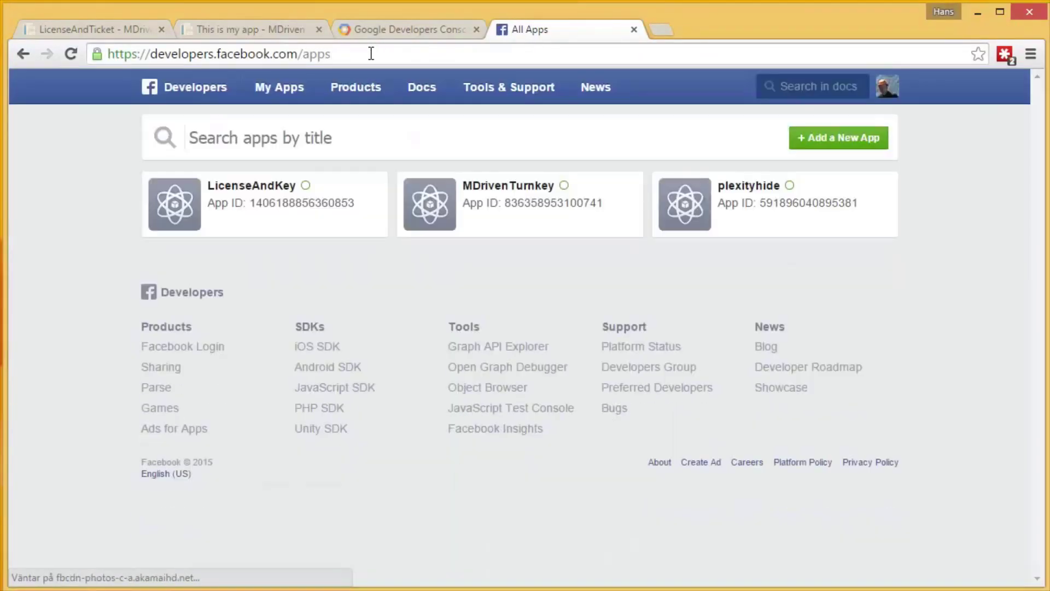
{"action": "left_click", "coordinate": [845, 140]}
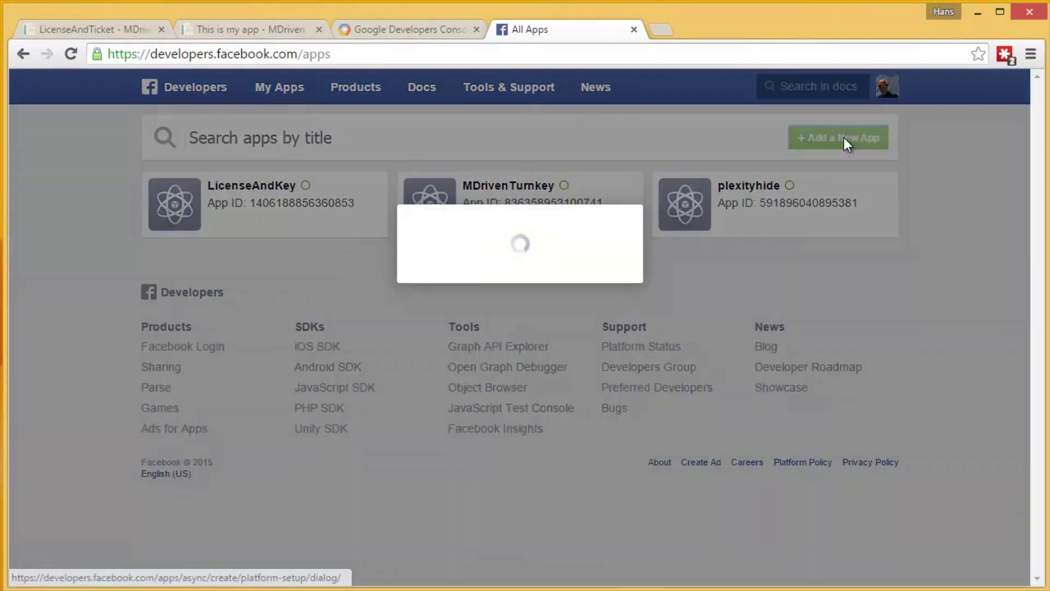
{"action": "left_click", "coordinate": [772, 319]}
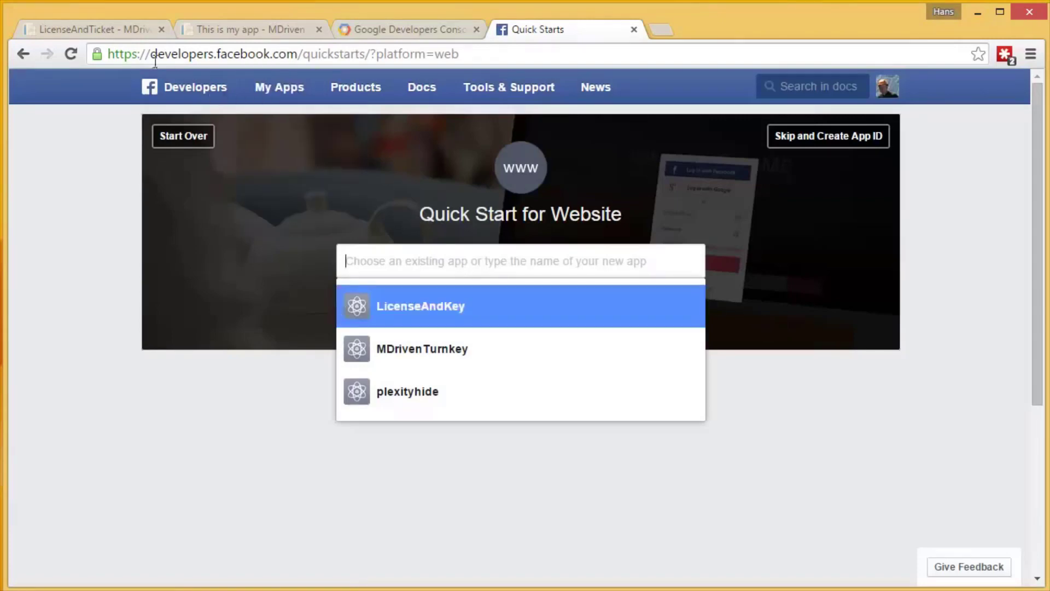
Create the app ID named mdriventurnkey-0006 in the Education category.
{"action": "left_click", "coordinate": [260, 32]}
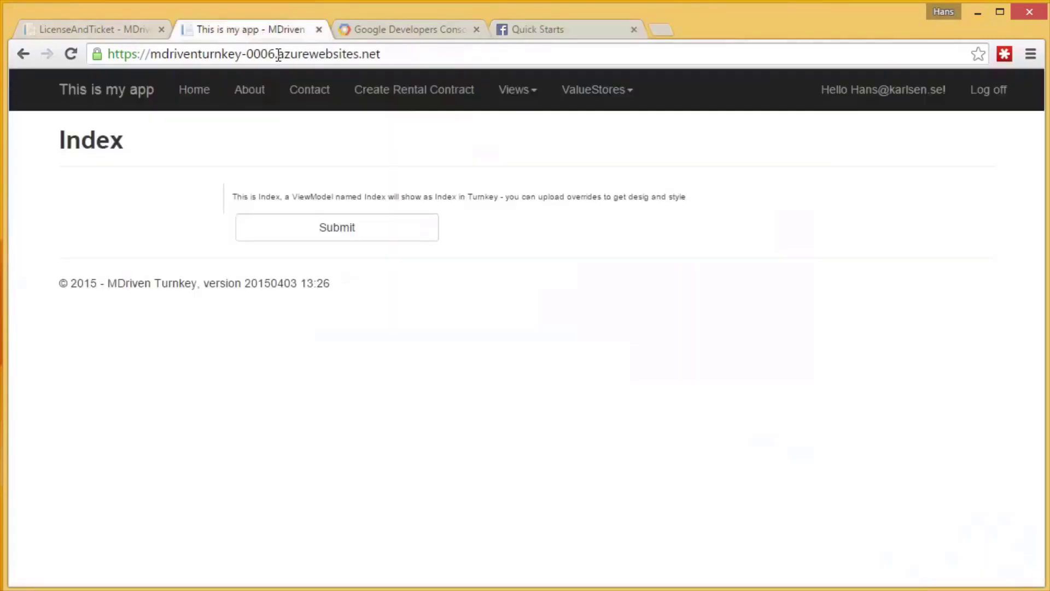
{"action": "left_click_drag", "start_coordinate": [276, 54], "coordinate": [153, 61]}
{"action": "key", "text": "ctrl+c"}
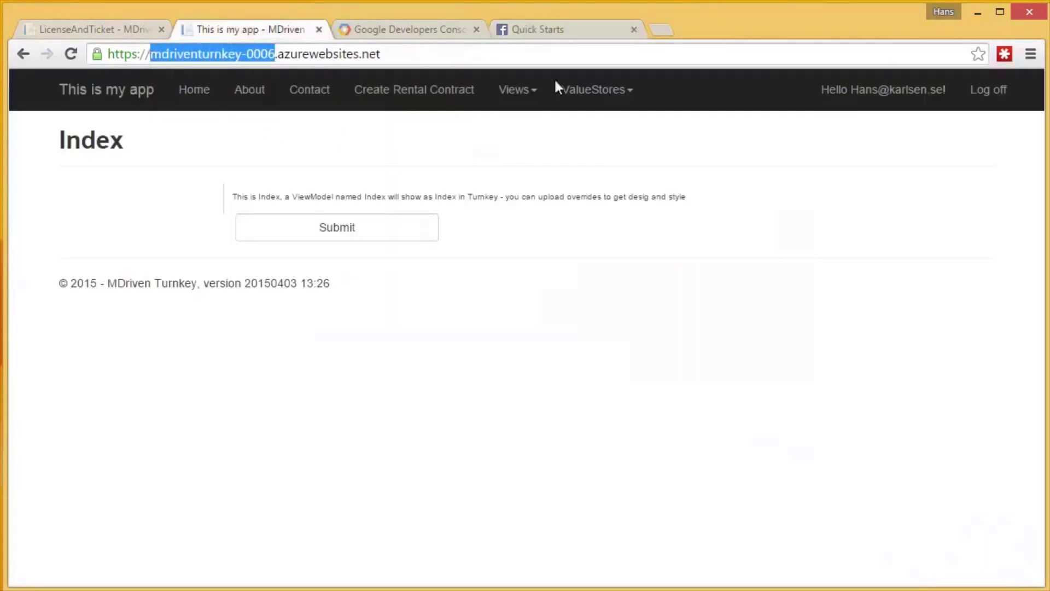
{"action": "left_click", "coordinate": [549, 30]}
{"action": "key", "text": "ctrl+v"}
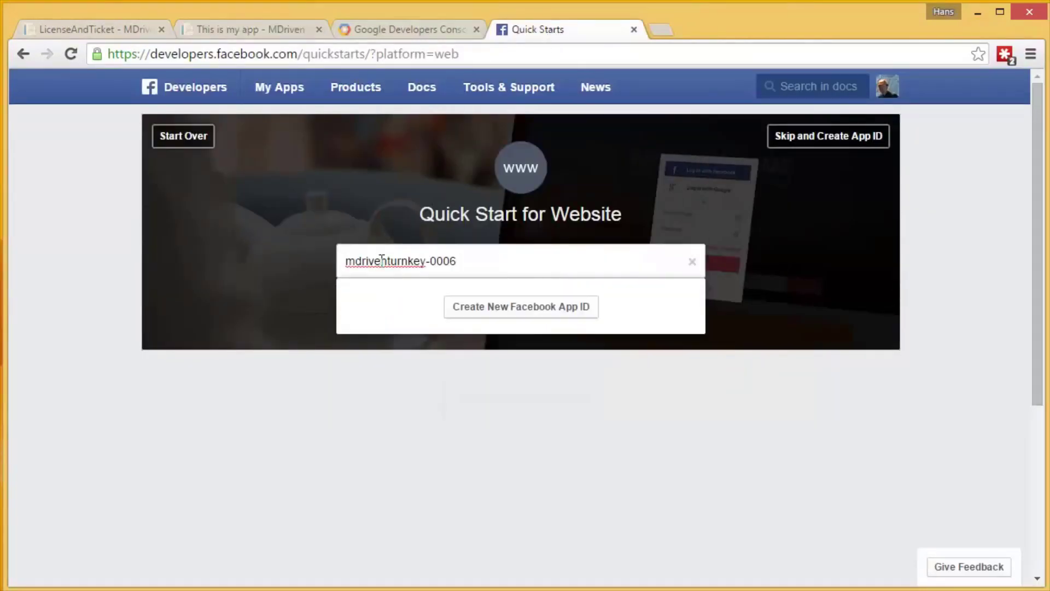
{"action": "left_click", "coordinate": [544, 305]}
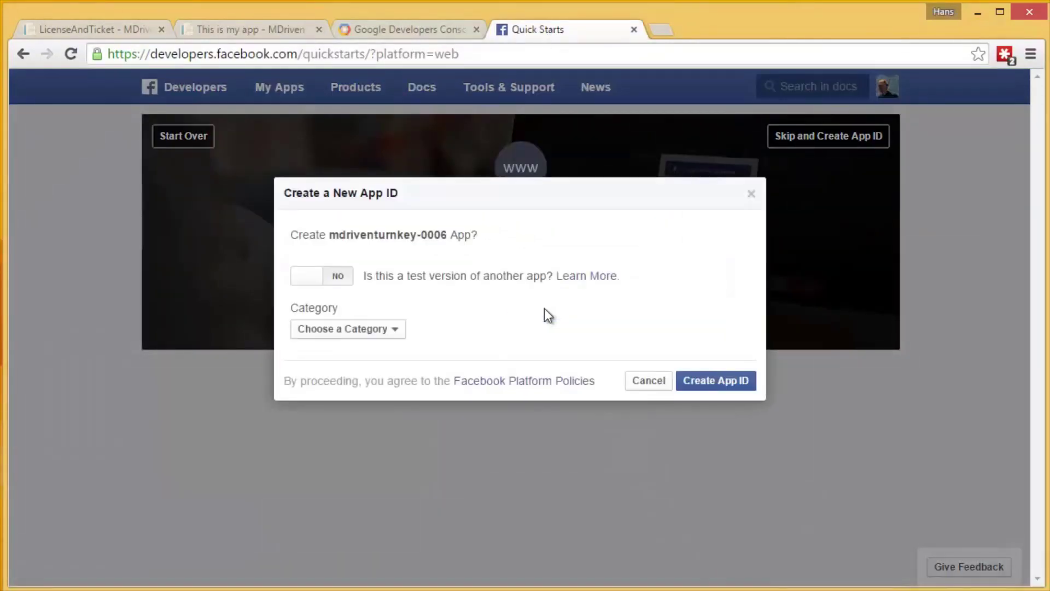
{"action": "left_click", "coordinate": [341, 330]}
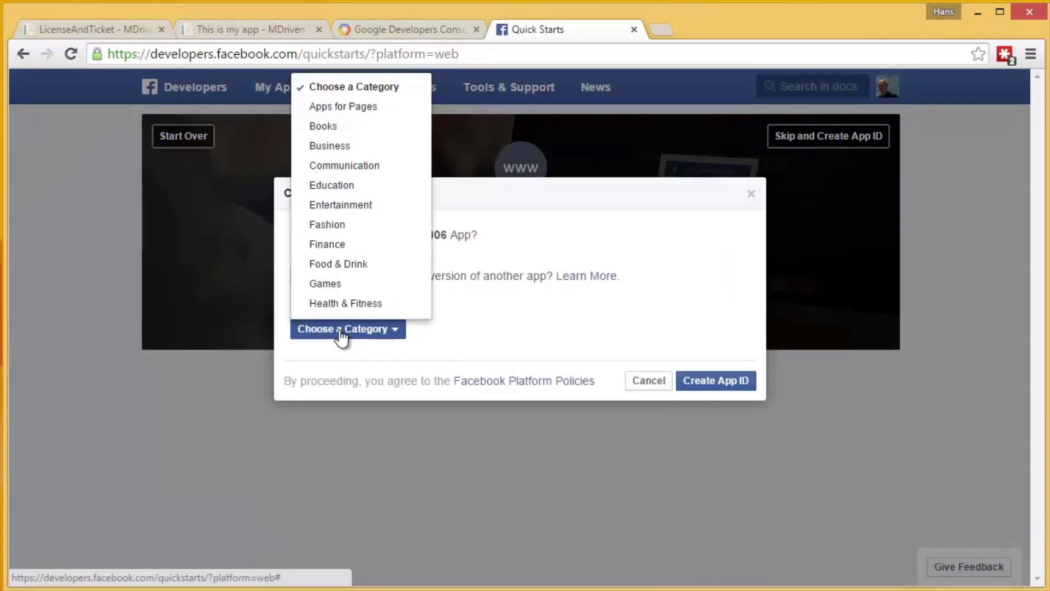
{"action": "left_click", "coordinate": [346, 186]}
{"action": "left_click", "coordinate": [721, 386]}
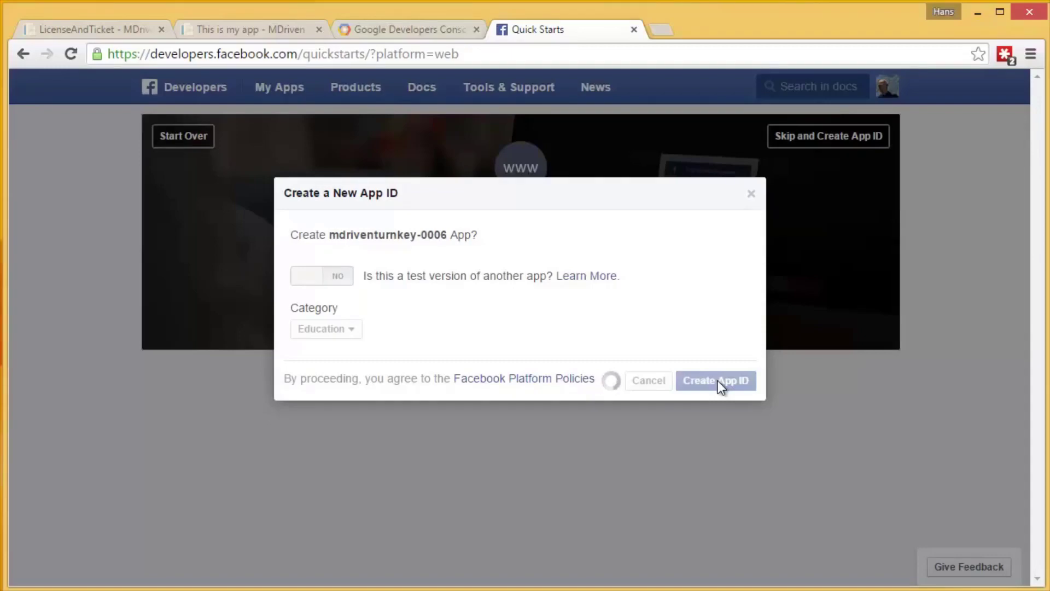
{"action": "scroll", "coordinate": [553, 491], "scroll_direction": "down", "scroll_amount": 9}
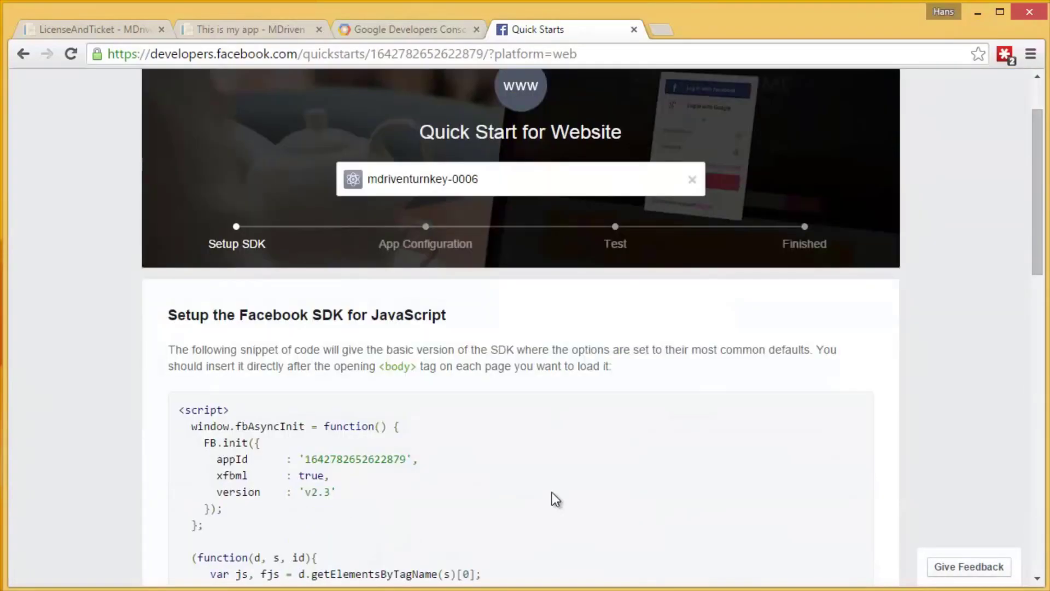
{"action": "scroll", "coordinate": [554, 492], "scroll_direction": "down", "scroll_amount": 2}
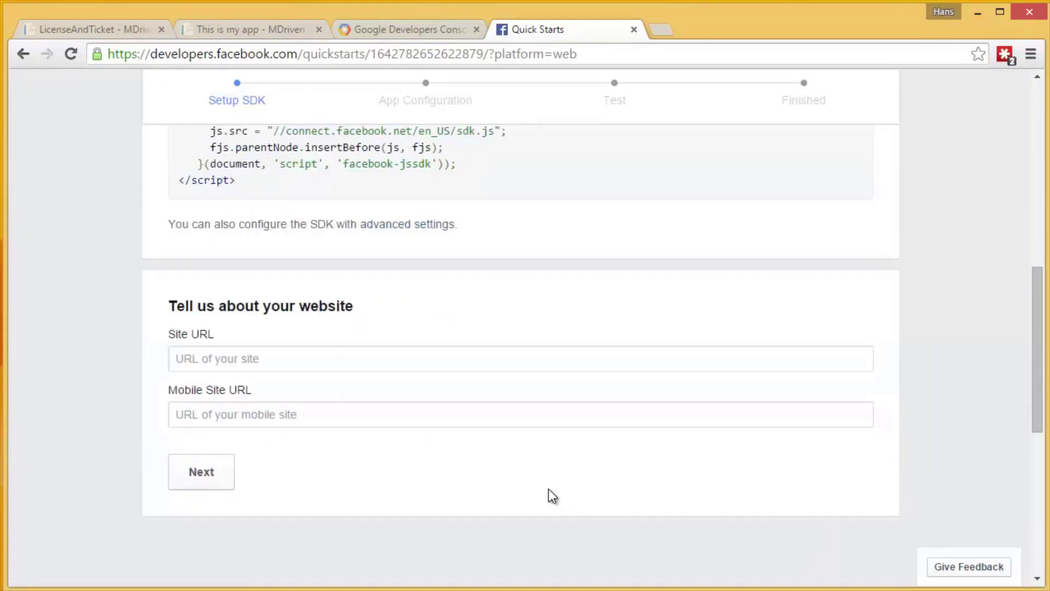
{"action": "left_click", "coordinate": [280, 362]}
{"action": "type", "text": "https://mdriventurnkey-0006.azurewebsites.net/"}
{"action": "left_click", "coordinate": [207, 415]}
{"action": "type", "text": "https://mdriventurnkey-0006.azurewebsites.net/"}
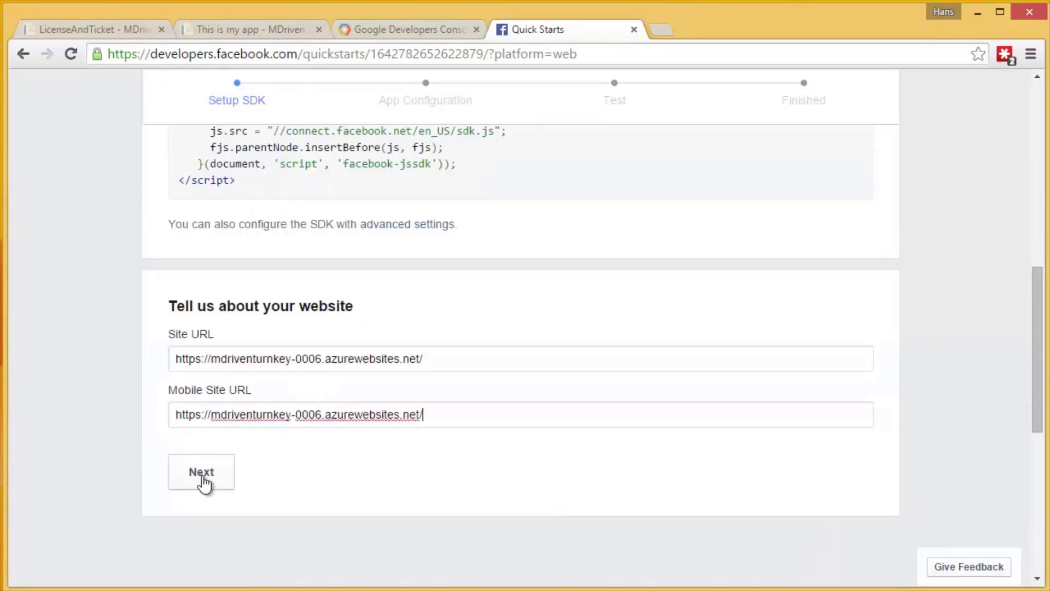
{"action": "left_click", "coordinate": [204, 483]}
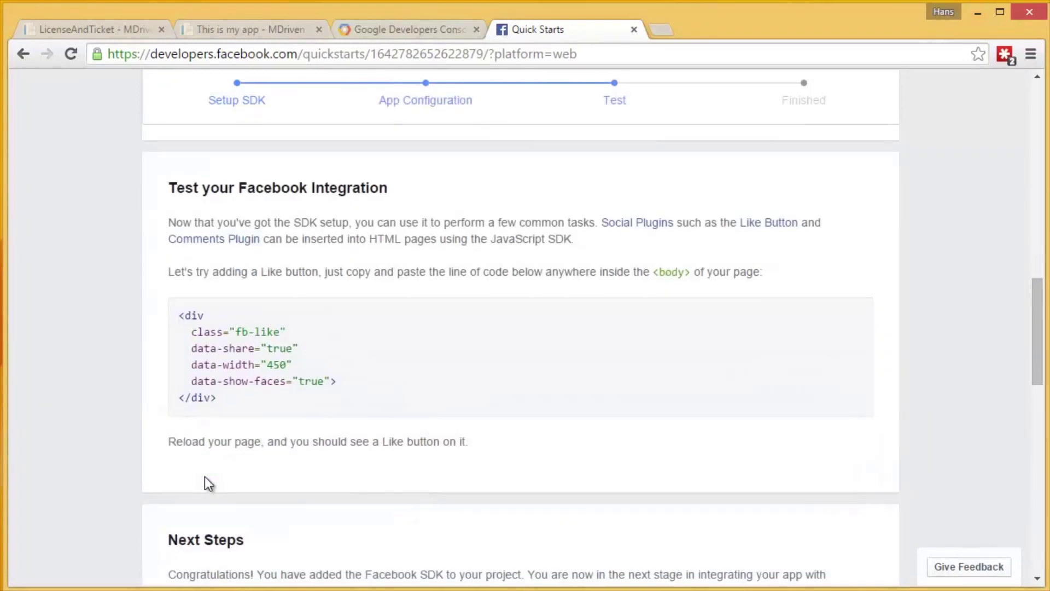
Go to the My Apps list of all Facebook apps.
{"action": "scroll", "coordinate": [264, 415], "scroll_direction": "down", "scroll_amount": 9}
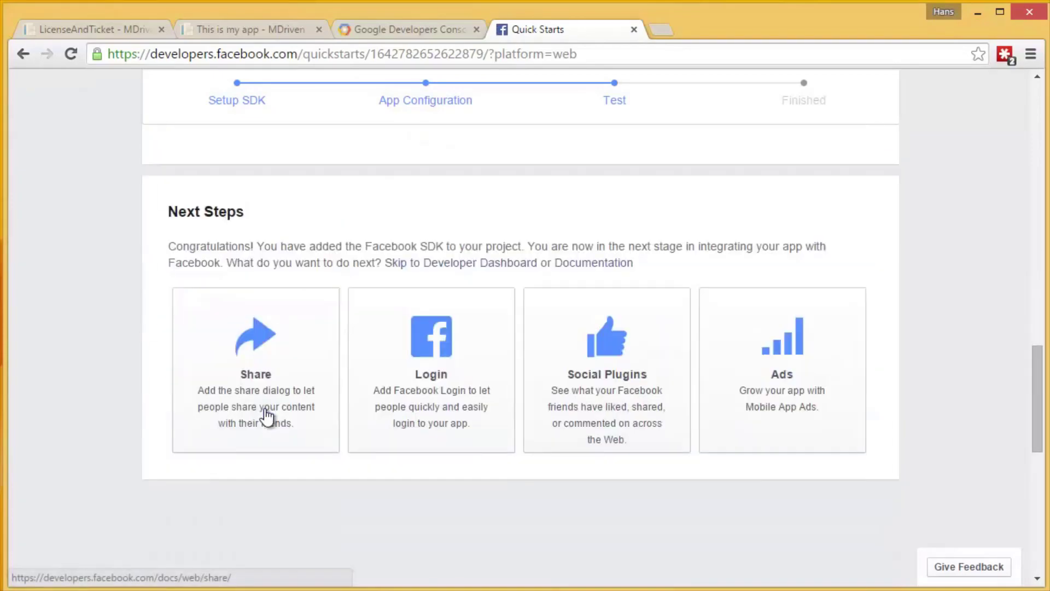
{"action": "scroll", "coordinate": [267, 417], "scroll_direction": "up", "scroll_amount": 12}
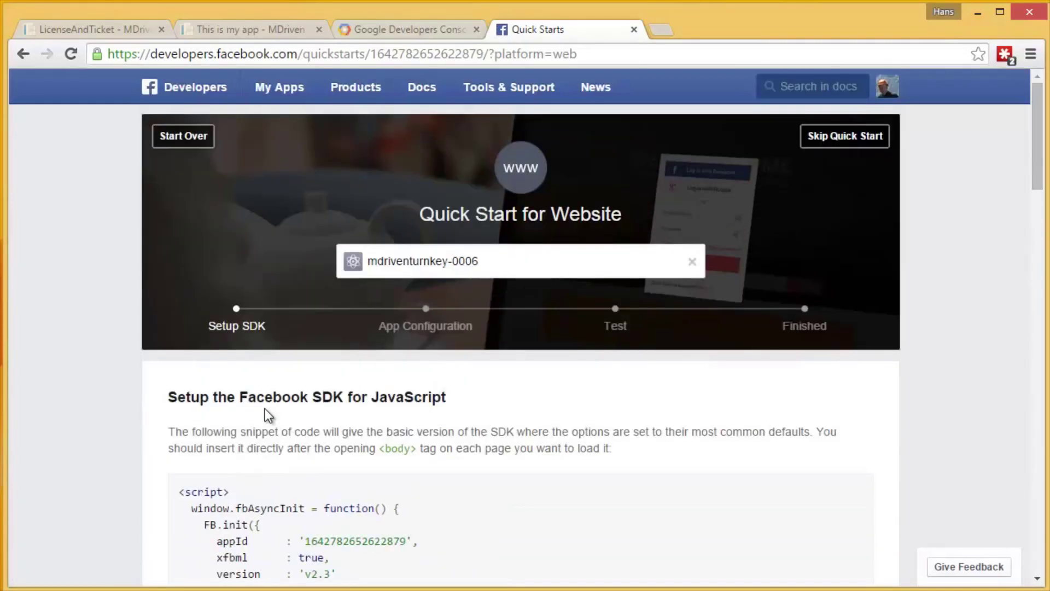
{"action": "mouse_move", "coordinate": [289, 97]}
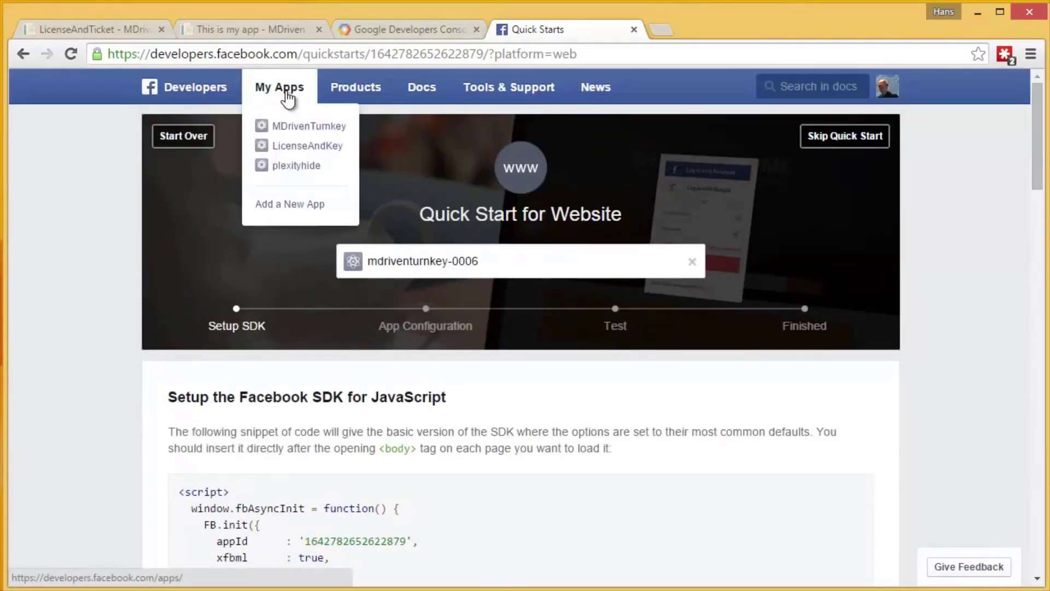
{"action": "left_click", "coordinate": [287, 92]}
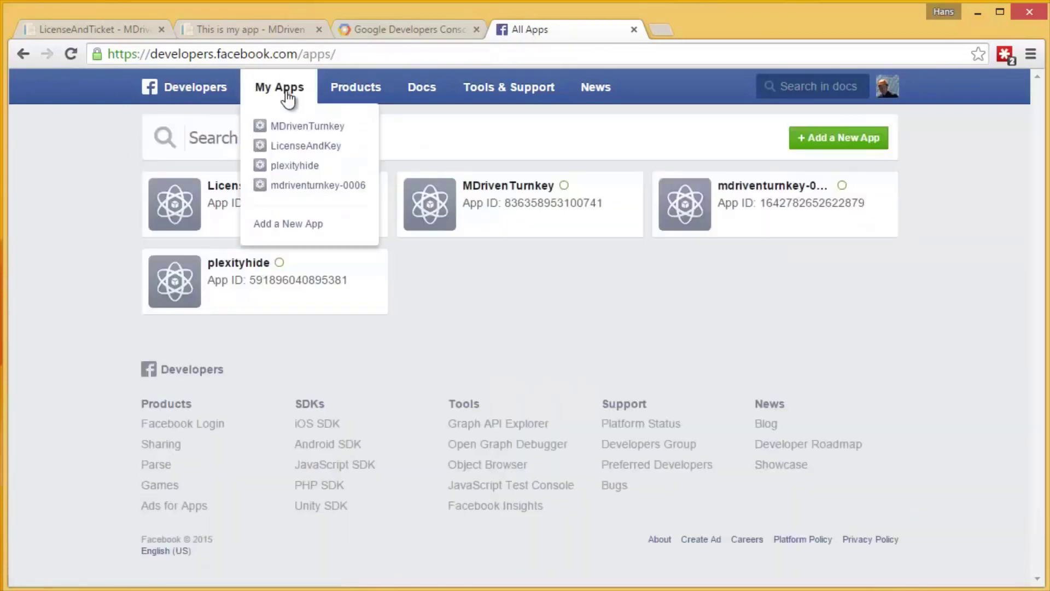
{"action": "left_click", "coordinate": [767, 186]}
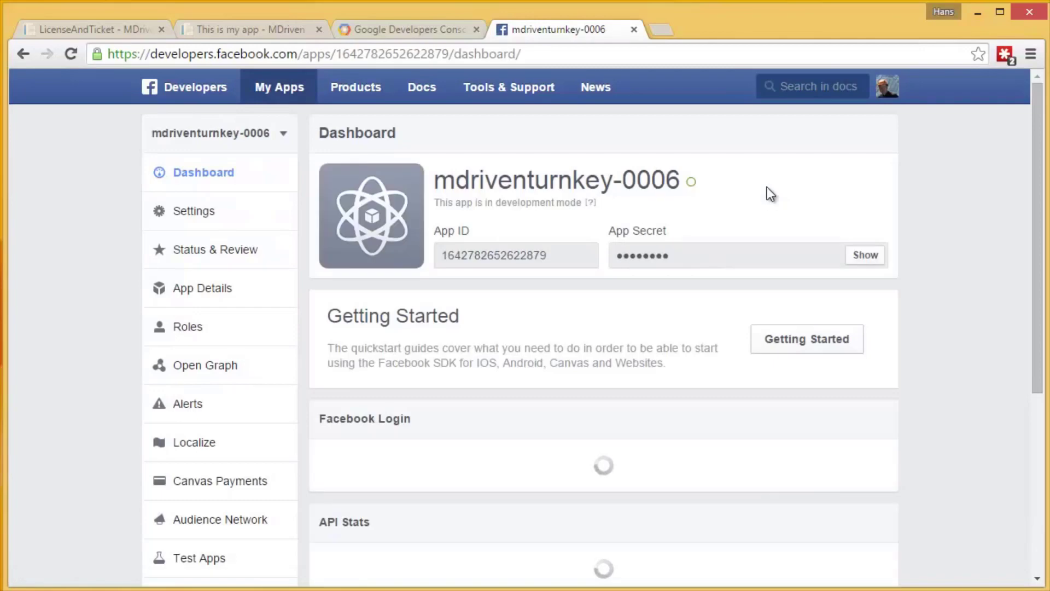
{"action": "left_click_drag", "start_coordinate": [545, 255], "coordinate": [446, 263]}
{"action": "key", "text": "ctrl+c"}
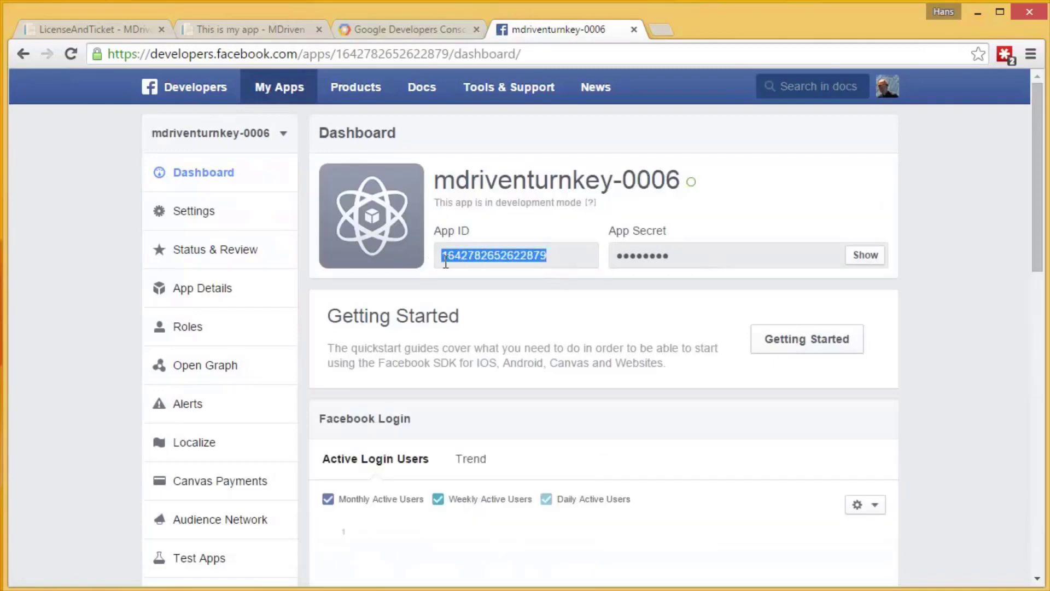
{"action": "left_click", "coordinate": [124, 31]}
{"action": "left_click", "coordinate": [421, 451]}
{"action": "key", "text": "ctrl+v"}
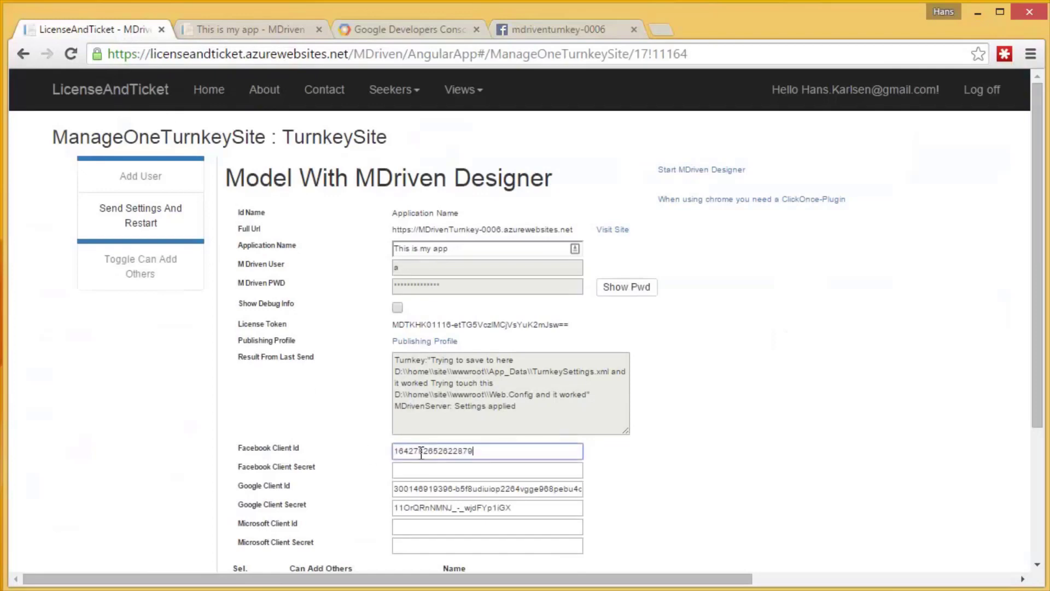
Reveal the App Secret after re-entering the saved password, and select its value.
{"action": "left_click", "coordinate": [544, 30]}
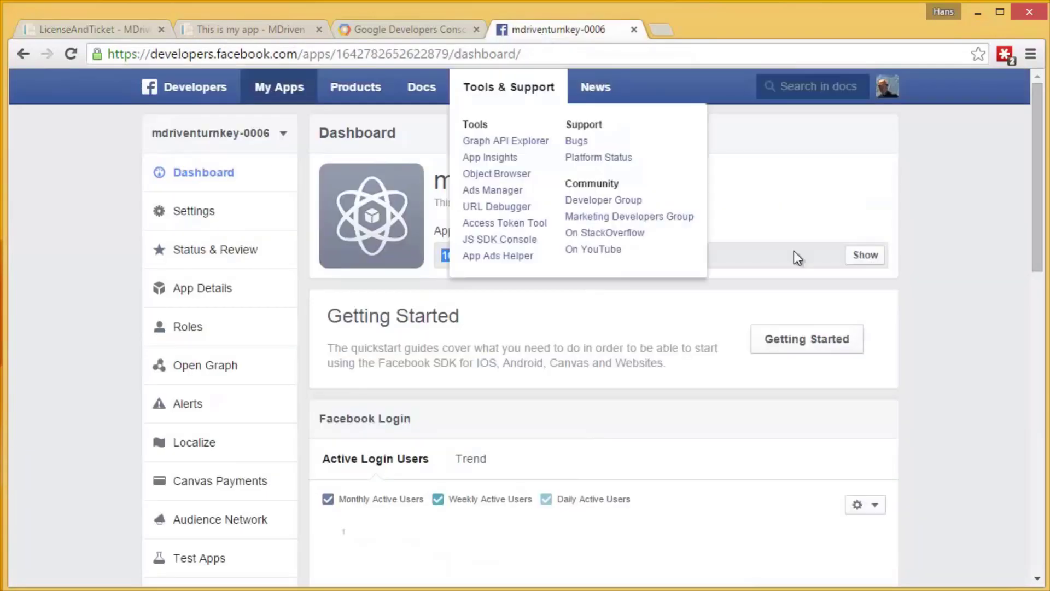
{"action": "left_click", "coordinate": [864, 255]}
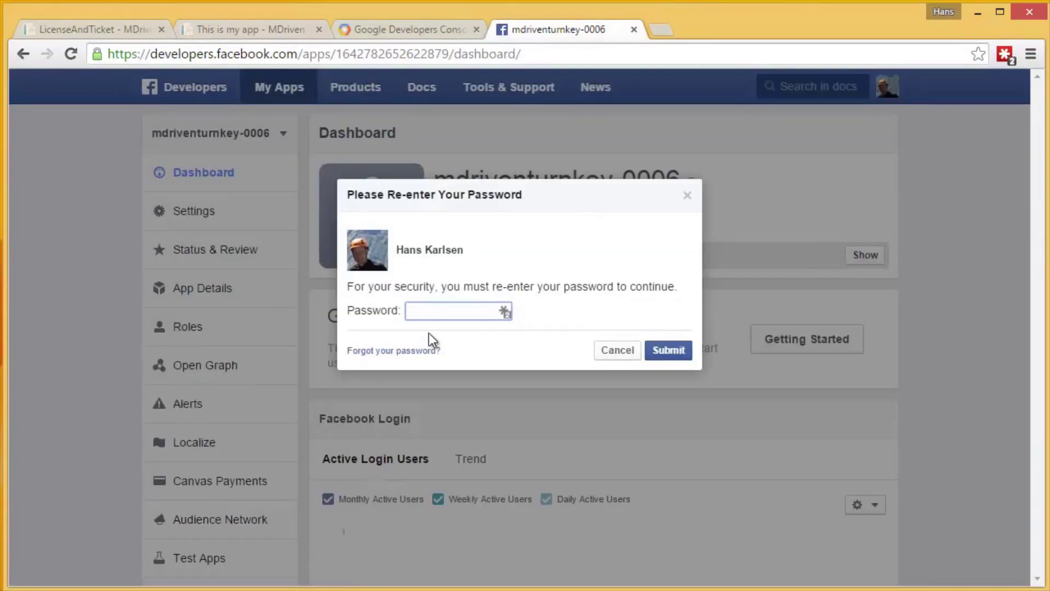
{"action": "left_click", "coordinate": [503, 312]}
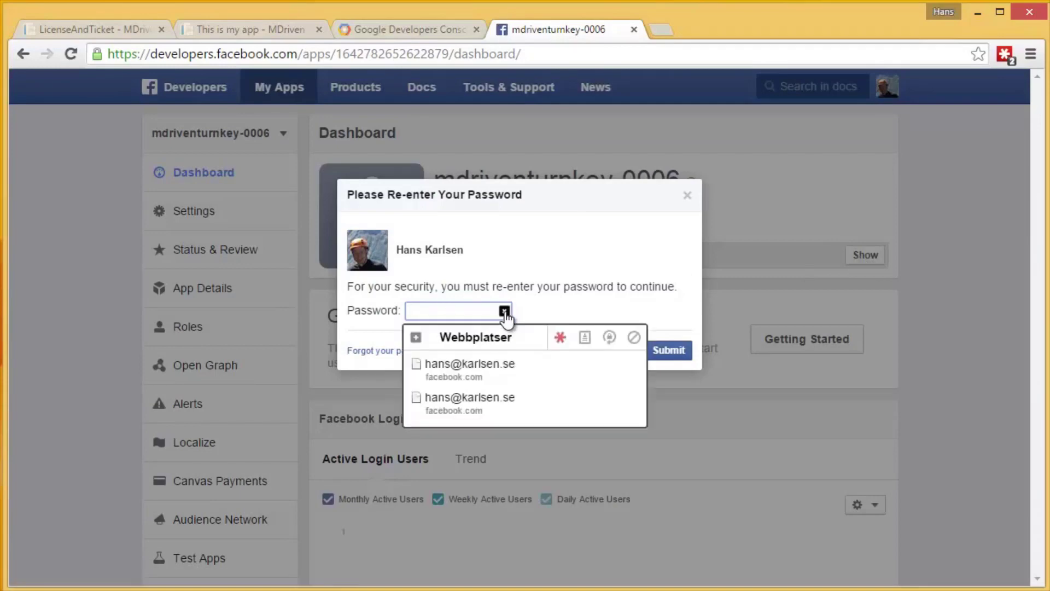
{"action": "left_click", "coordinate": [485, 363]}
{"action": "left_click", "coordinate": [679, 350]}
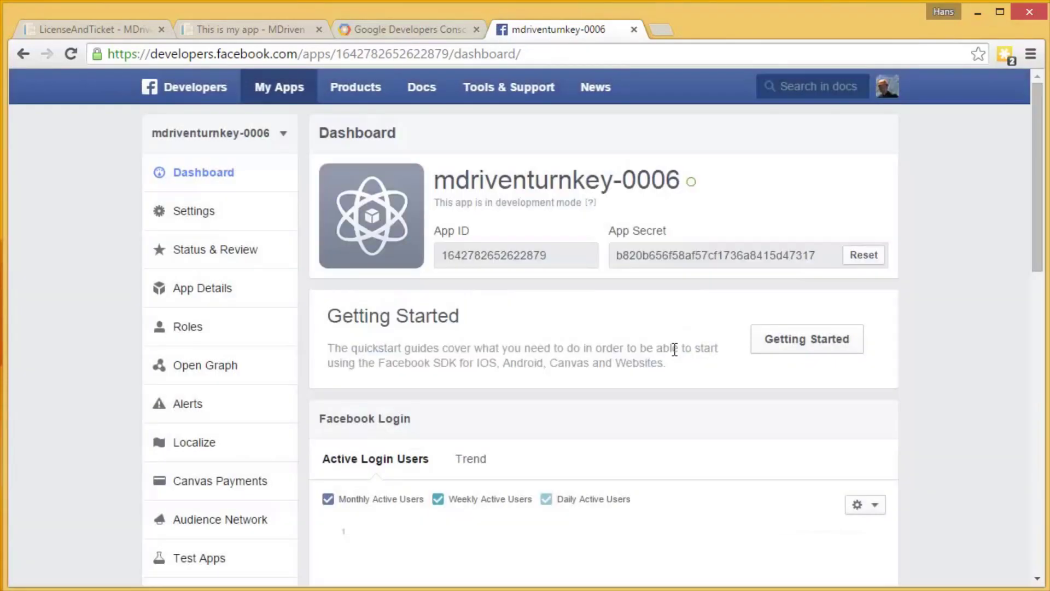
{"action": "left_click_drag", "start_coordinate": [821, 258], "coordinate": [607, 261]}
{"action": "key", "text": "ctrl+c"}
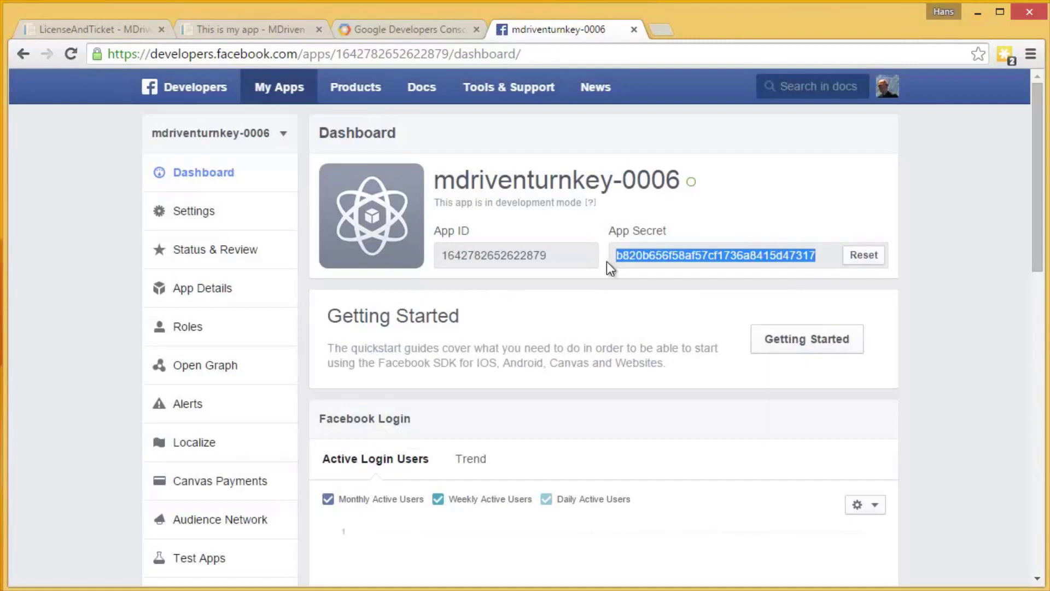
Paste the App Secret into Facebook Client Secret, save, and send the settings with a restart.
{"action": "left_click", "coordinate": [110, 29]}
{"action": "left_click", "coordinate": [424, 470]}
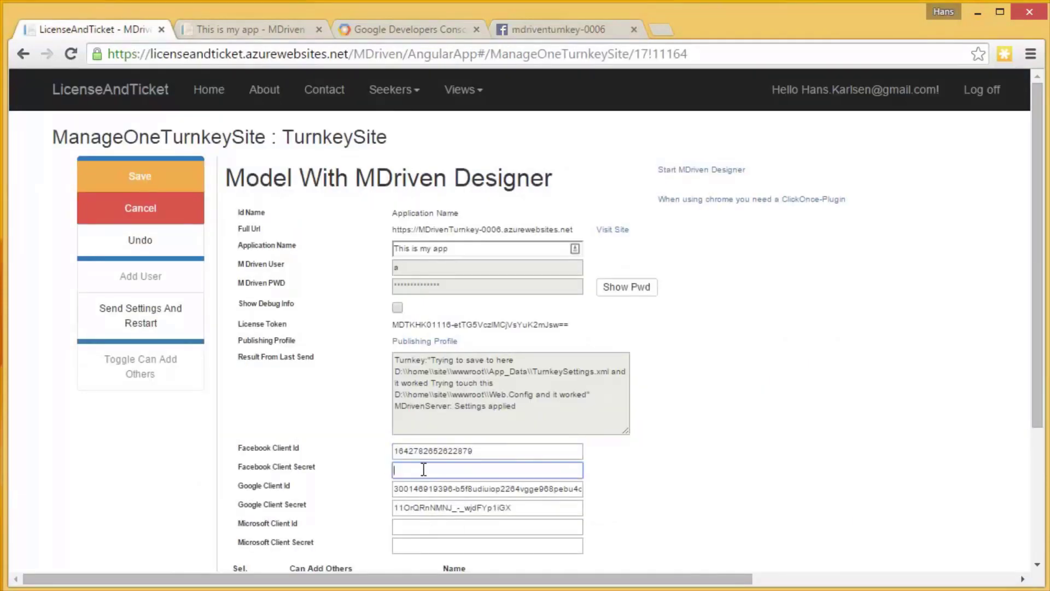
{"action": "key", "text": "ctrl+v"}
{"action": "left_click", "coordinate": [145, 184]}
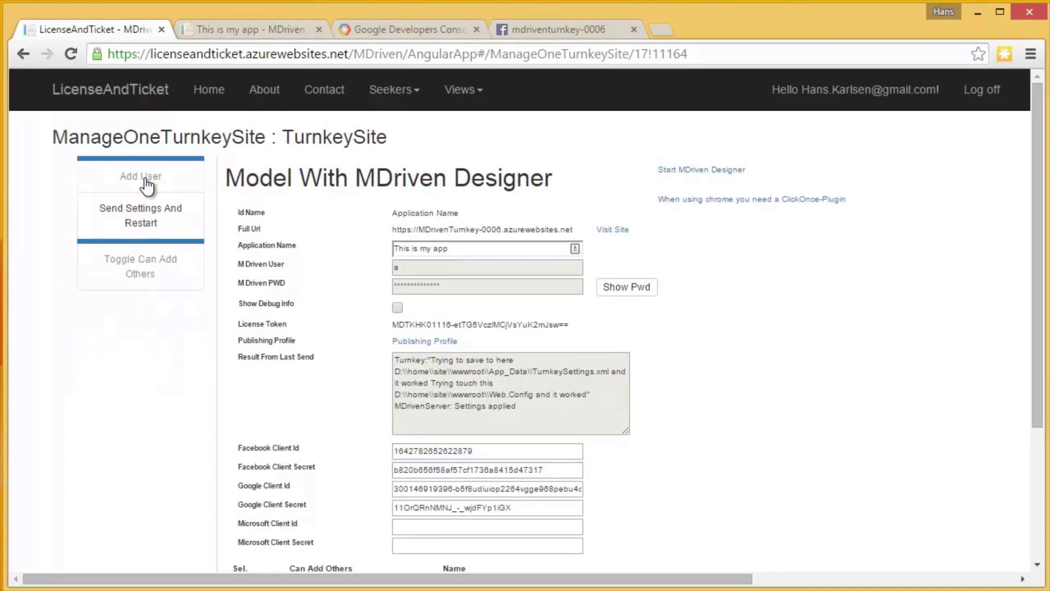
{"action": "left_click", "coordinate": [131, 215]}
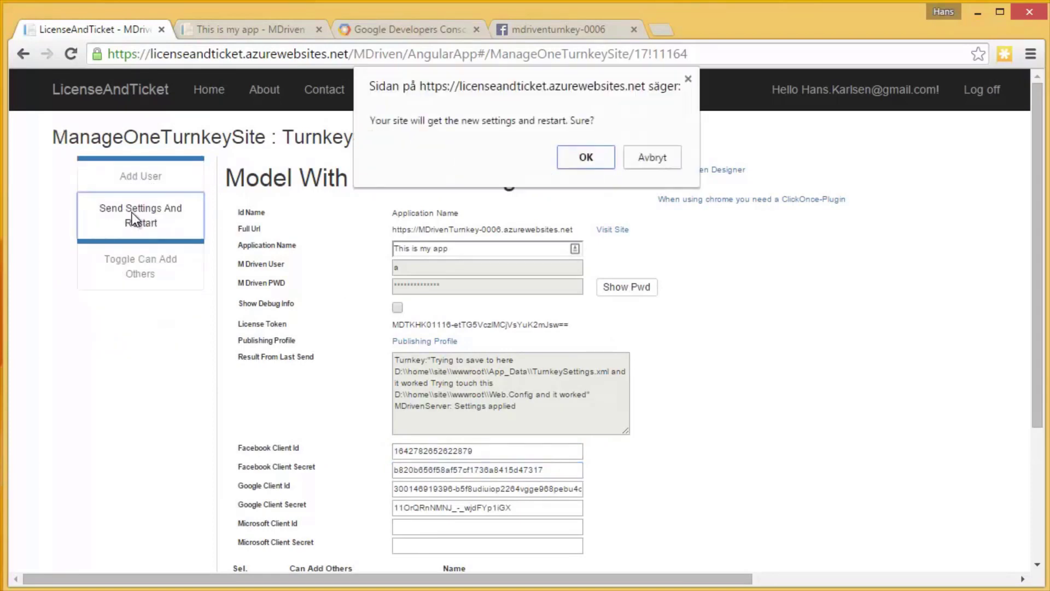
{"action": "left_click", "coordinate": [590, 159]}
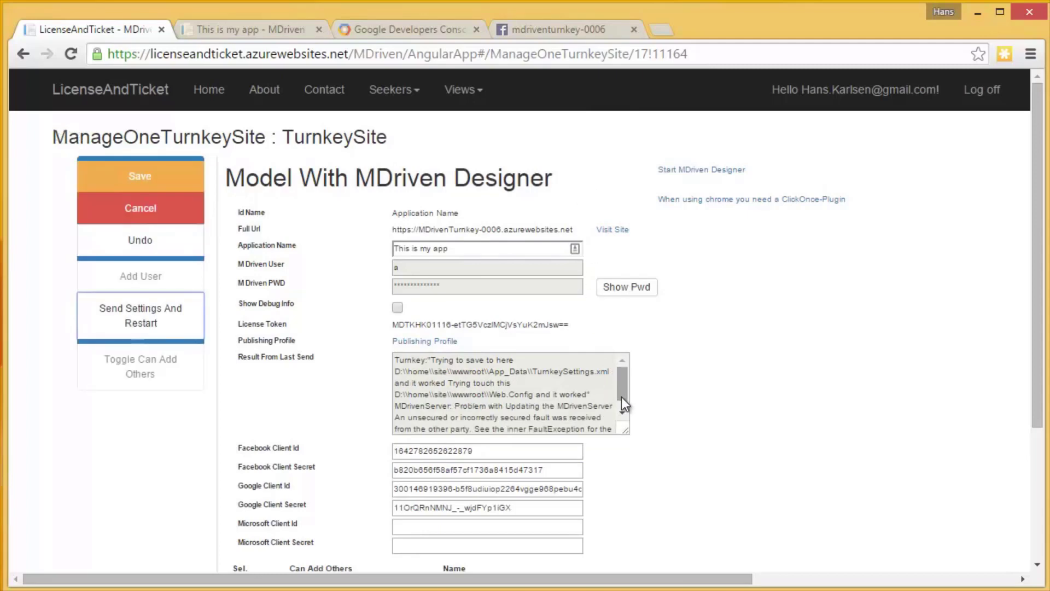
Resend the settings with a restart, save the site again, and return to the running app.
{"action": "left_click_drag", "start_coordinate": [625, 393], "coordinate": [619, 382]}
{"action": "left_click", "coordinate": [175, 323]}
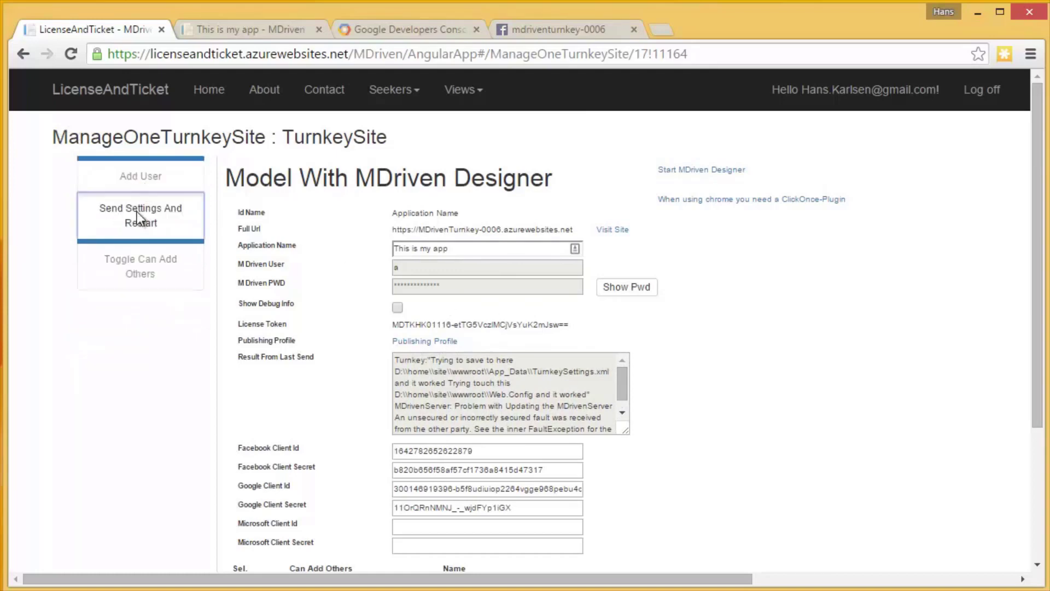
{"action": "left_click", "coordinate": [586, 158]}
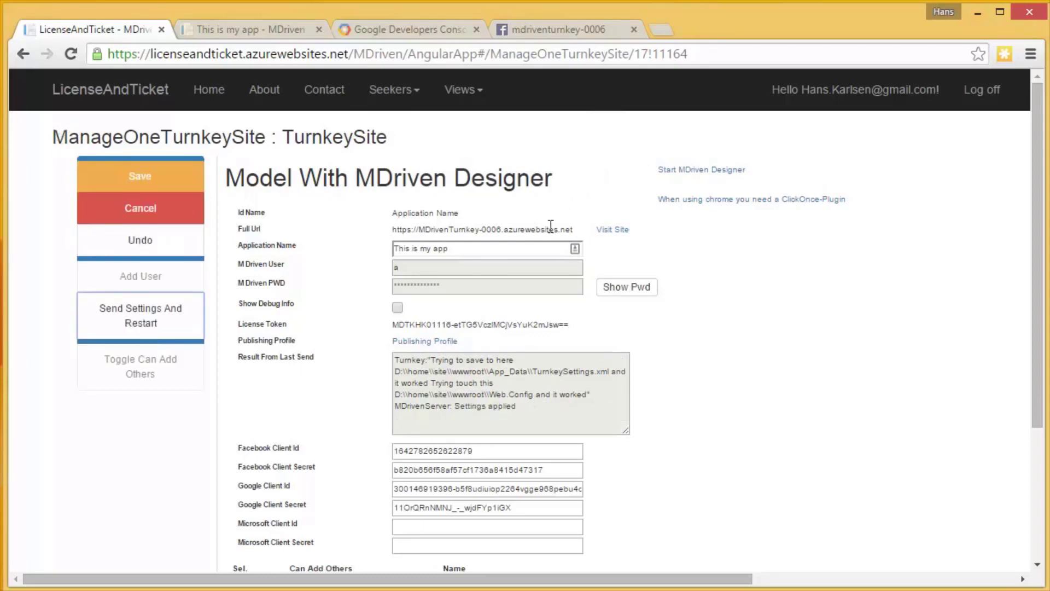
{"action": "left_click_drag", "start_coordinate": [513, 406], "coordinate": [454, 410]}
{"action": "left_click", "coordinate": [110, 171]}
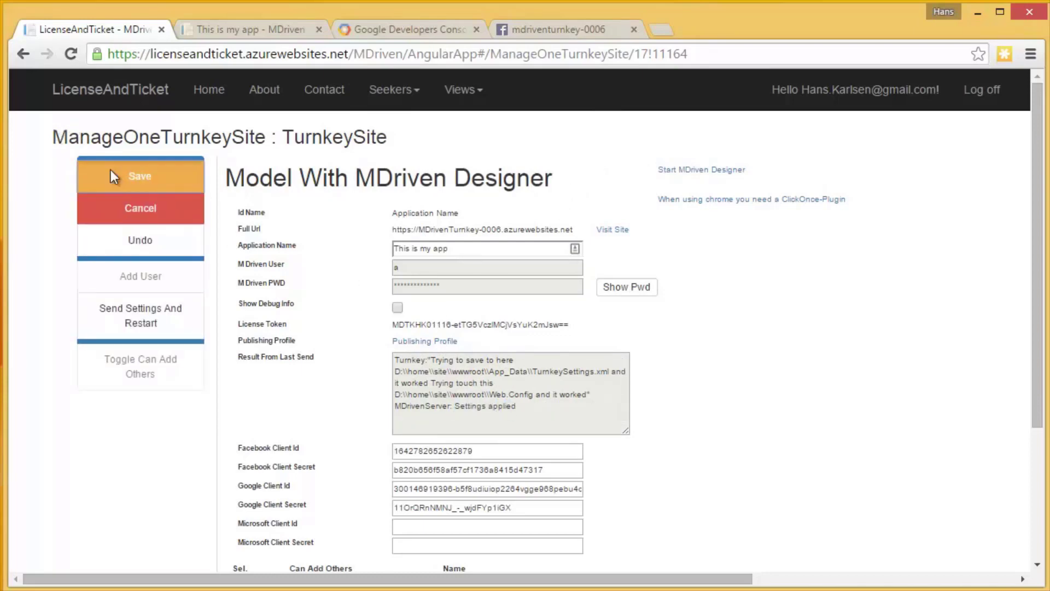
{"action": "left_click", "coordinate": [260, 32]}
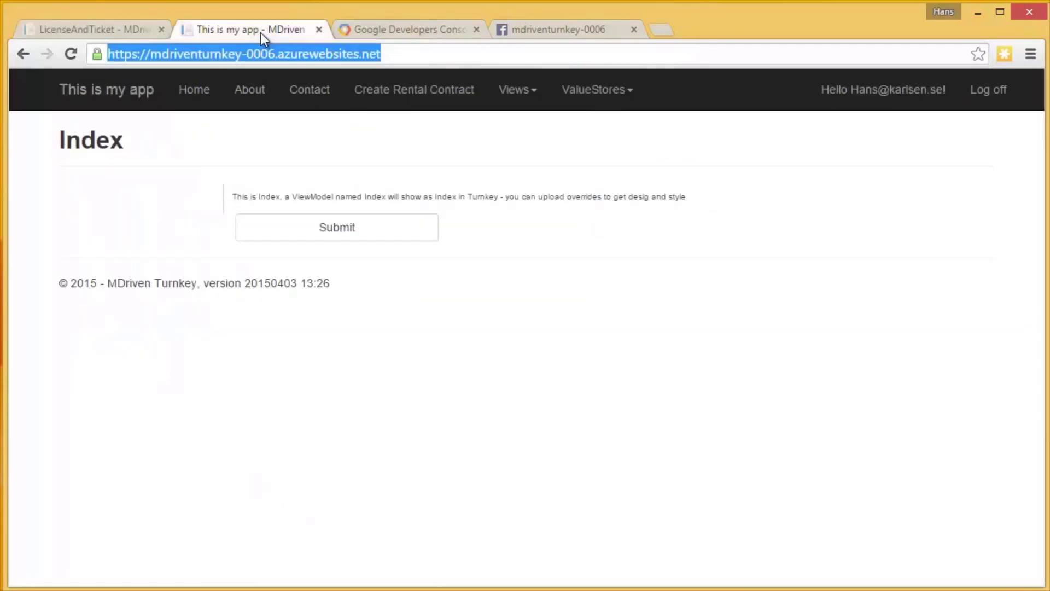
Log in with Facebook, allow the public profile, and register with a suggested e-mail address.
{"action": "left_click", "coordinate": [987, 101]}
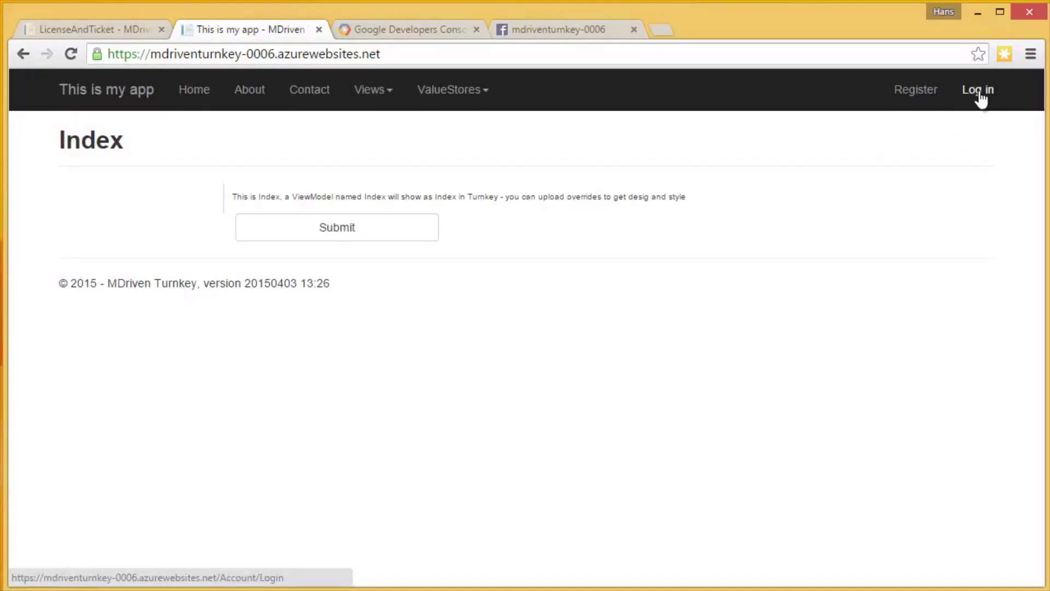
{"action": "left_click", "coordinate": [979, 92]}
{"action": "left_click", "coordinate": [792, 243]}
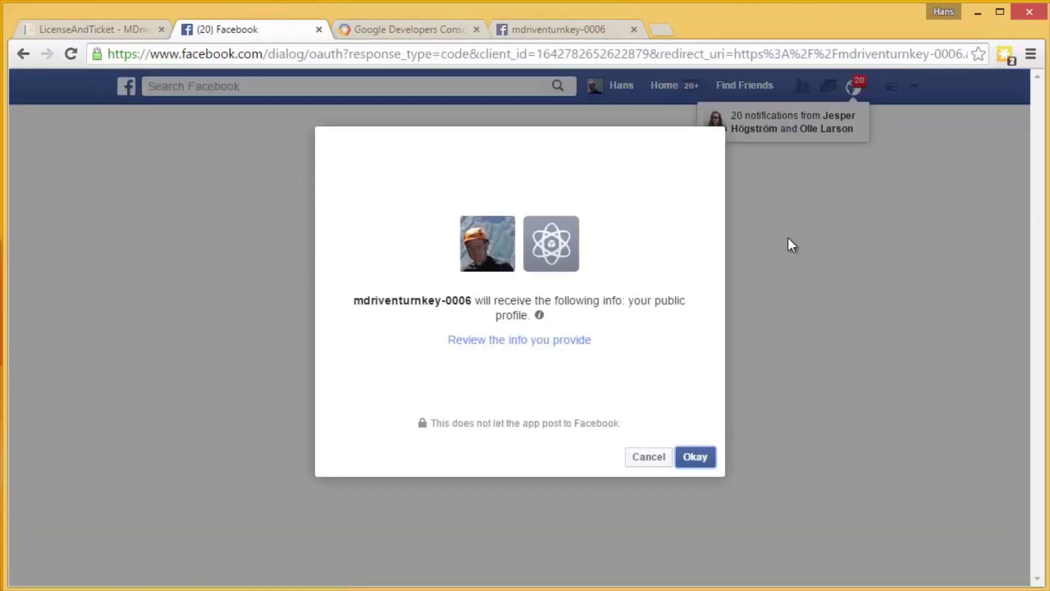
{"action": "left_click", "coordinate": [694, 458]}
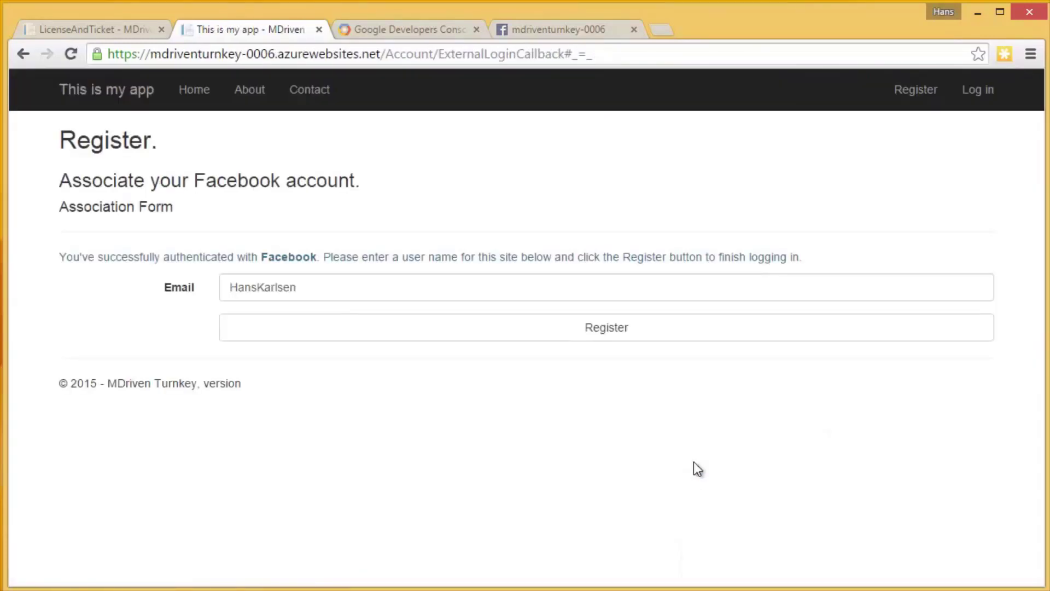
{"action": "left_click", "coordinate": [306, 289]}
{"action": "key", "text": "Left"}
{"action": "key", "text": "Left"}
{"action": "key", "text": "Left"}
{"action": "key", "text": "Left"}
{"action": "key", "text": "Left"}
{"action": "key", "text": "Left"}
{"action": "key", "text": "Left"}
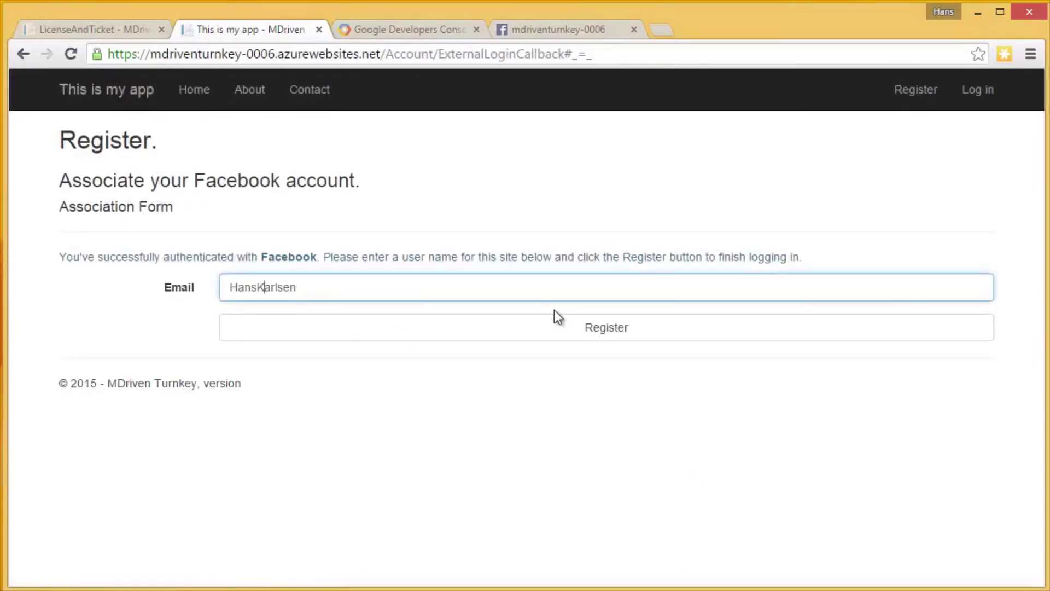
{"action": "type", "text": "2@"}
{"action": "key", "text": "Down"}
{"action": "left_click", "coordinate": [553, 309]}
{"action": "left_click", "coordinate": [592, 330]}
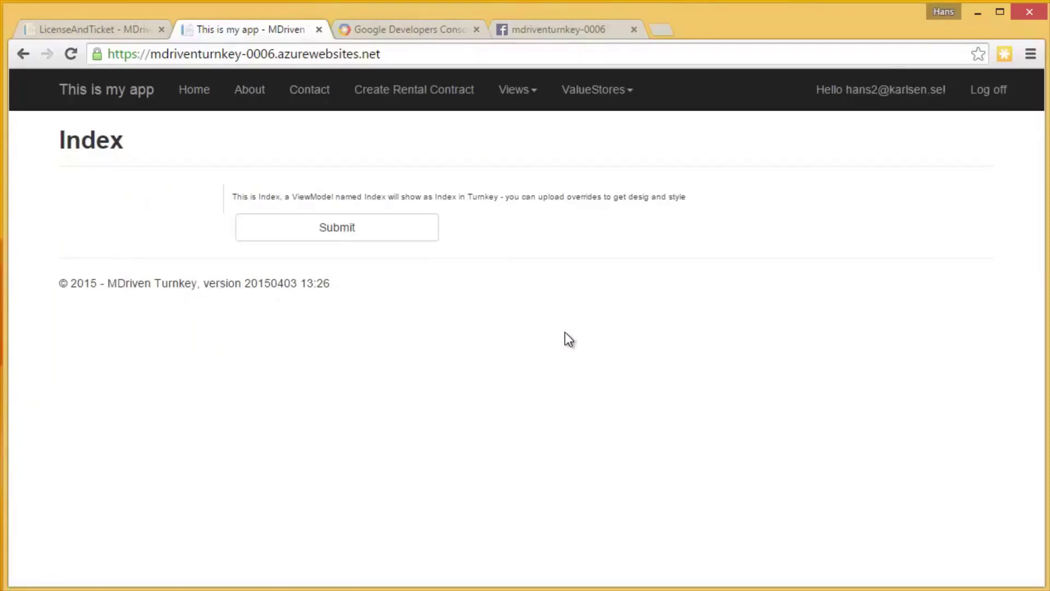
Log off and log back in with Facebook to confirm it works.
{"action": "left_click", "coordinate": [989, 90]}
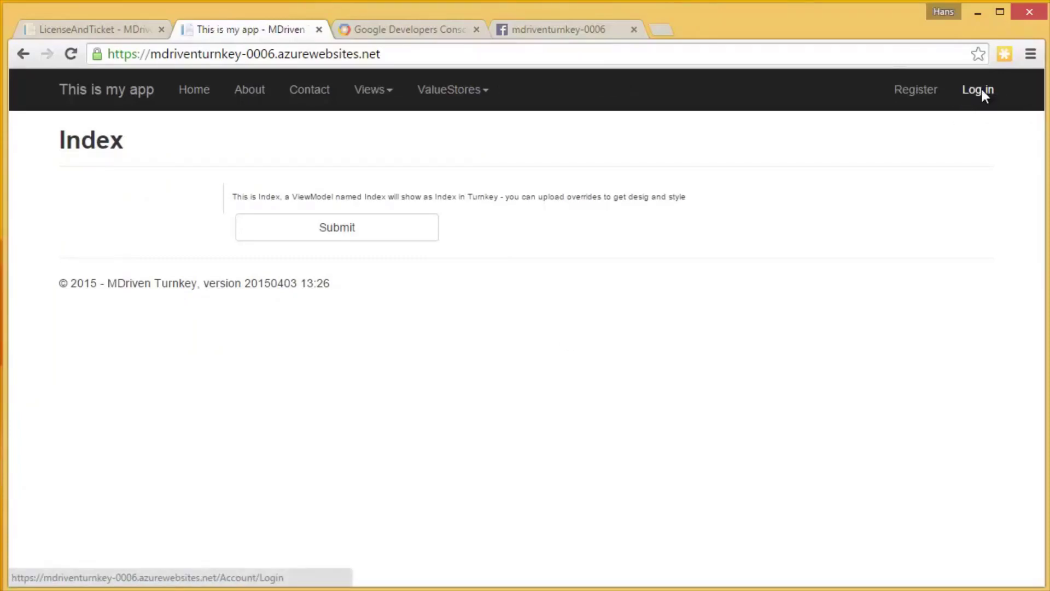
{"action": "left_click", "coordinate": [983, 90]}
{"action": "left_click", "coordinate": [798, 236]}
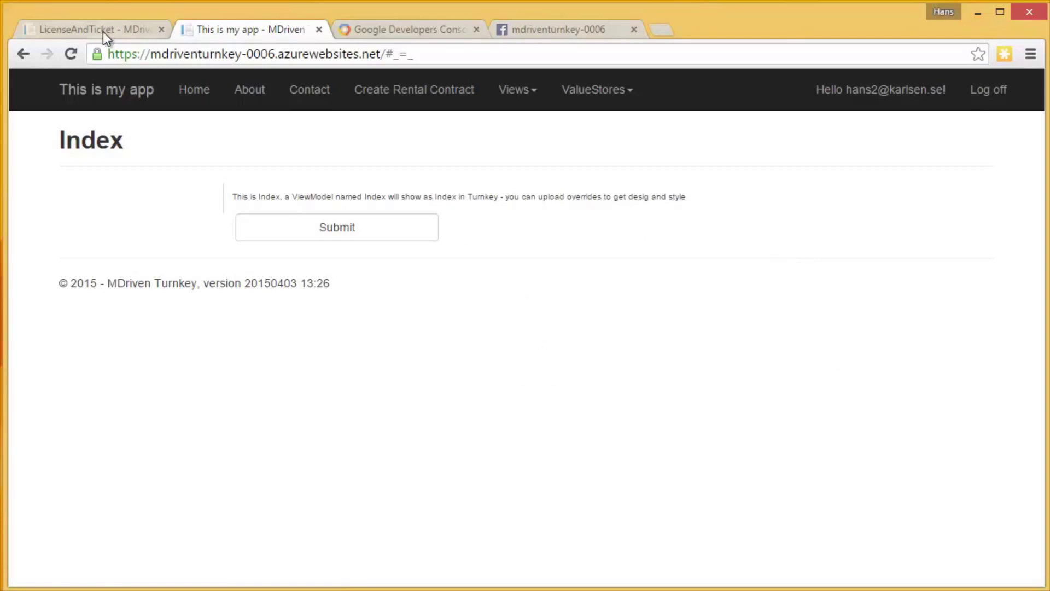
Load the Microsoft developer applications page in a new tab and sign in.
{"action": "left_click", "coordinate": [663, 31]}
{"action": "type", "text": "https://account.live.com/developers/applications/index"}
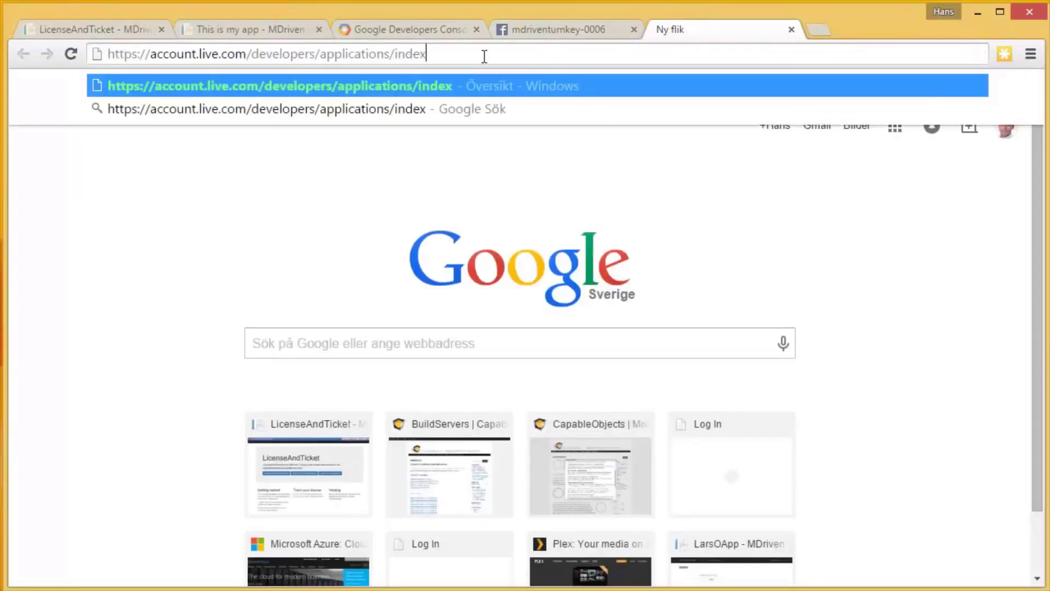
{"action": "key", "text": "Return"}
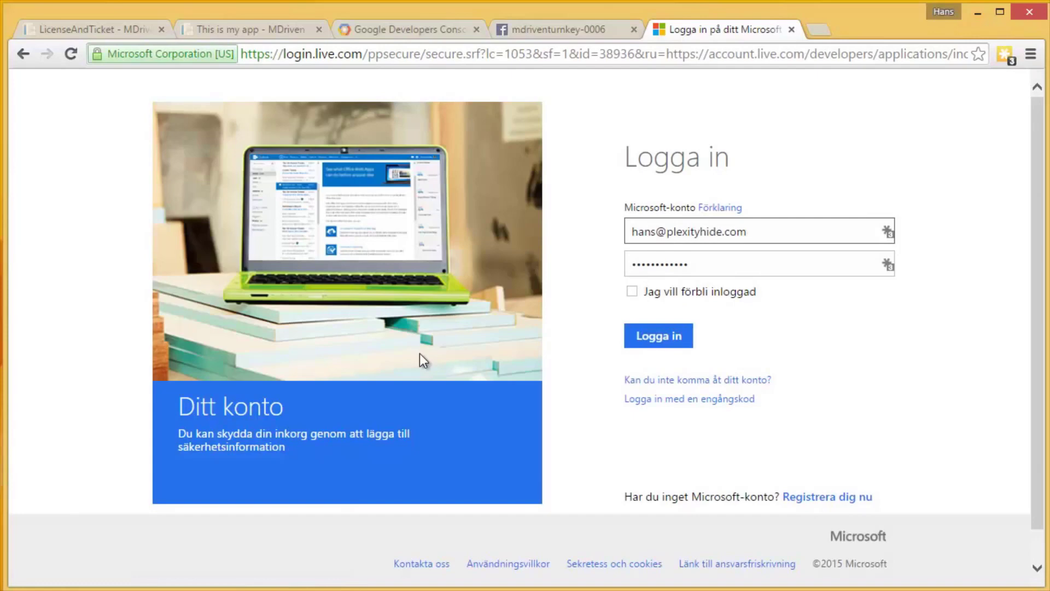
{"action": "left_click", "coordinate": [661, 337]}
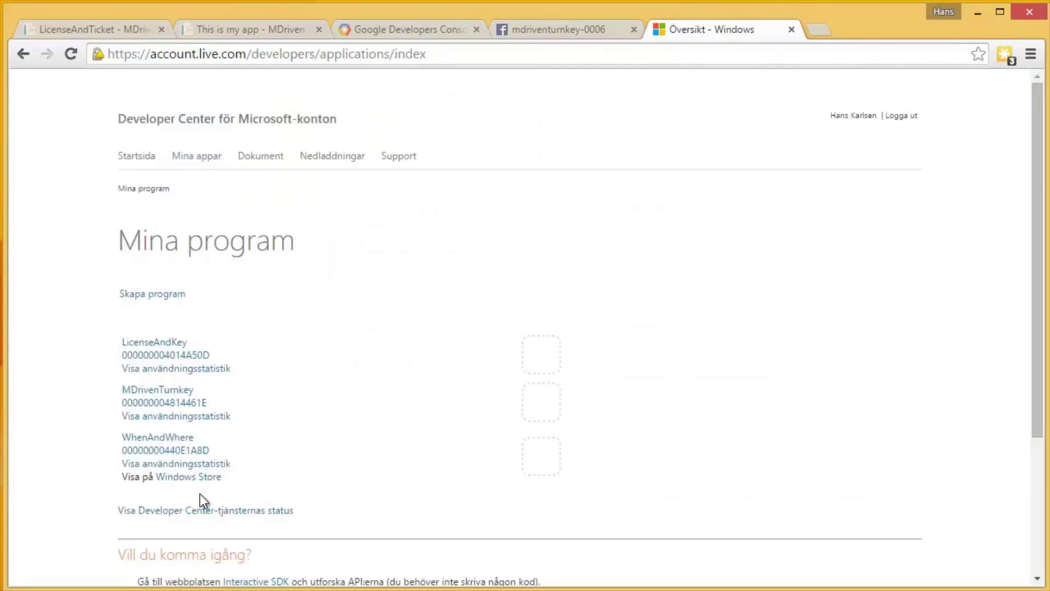
Create the application mdriventurnkey-0006 with language Engelska (USA) and accept the terms.
{"action": "left_click", "coordinate": [152, 295]}
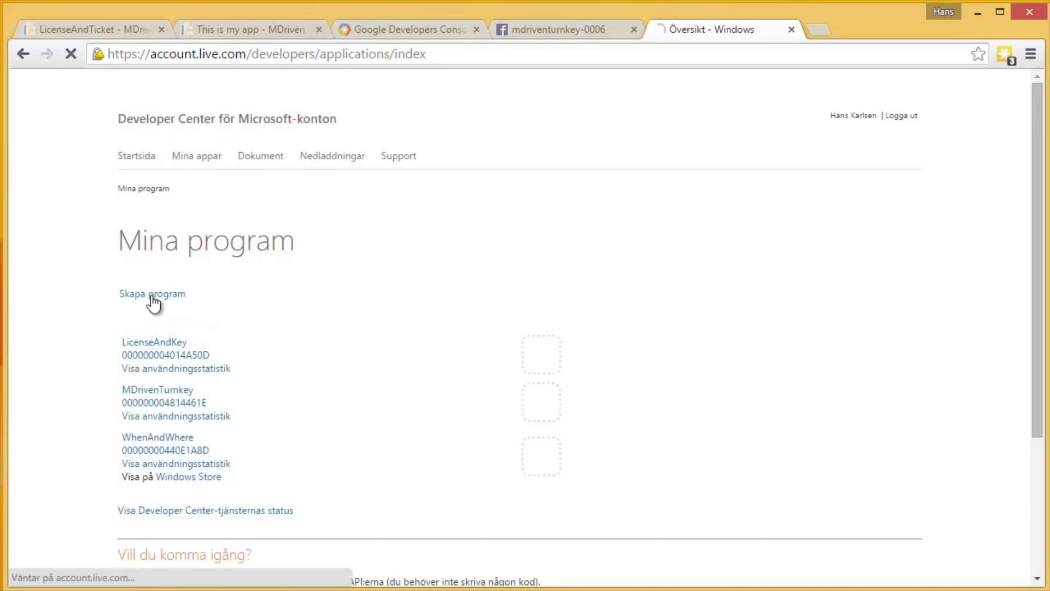
{"action": "left_click", "coordinate": [152, 394]}
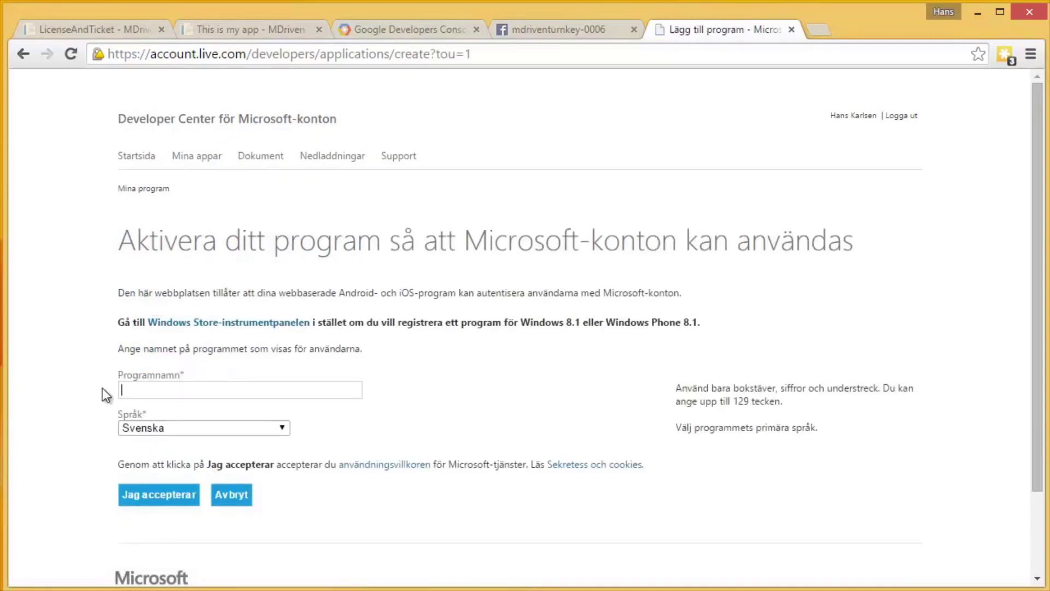
{"action": "type", "text": "mdriventurnkey-0006"}
{"action": "left_click", "coordinate": [226, 427]}
{"action": "key", "text": "e"}
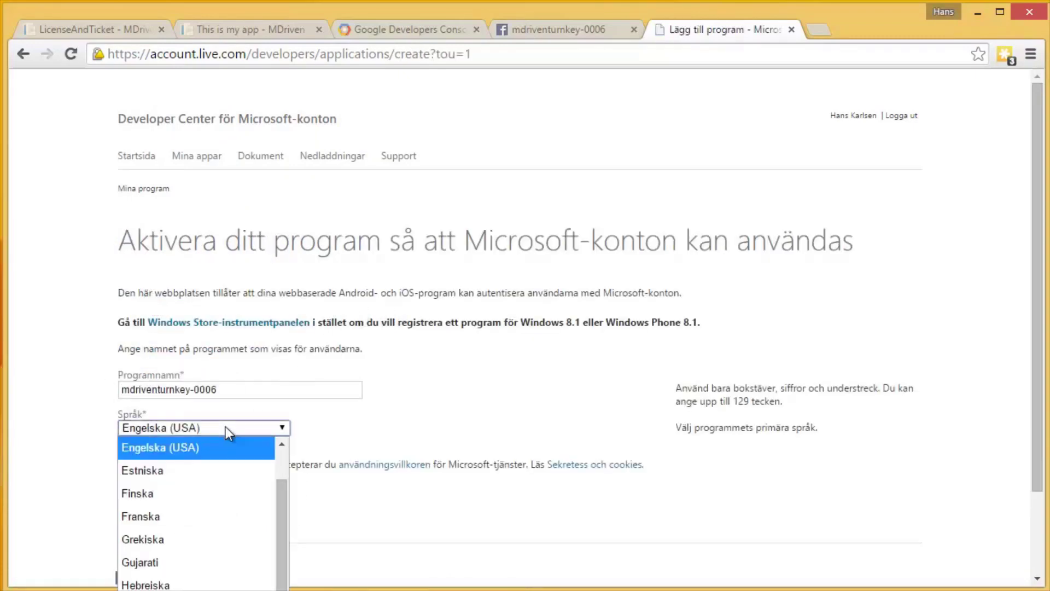
{"action": "key", "text": "Return"}
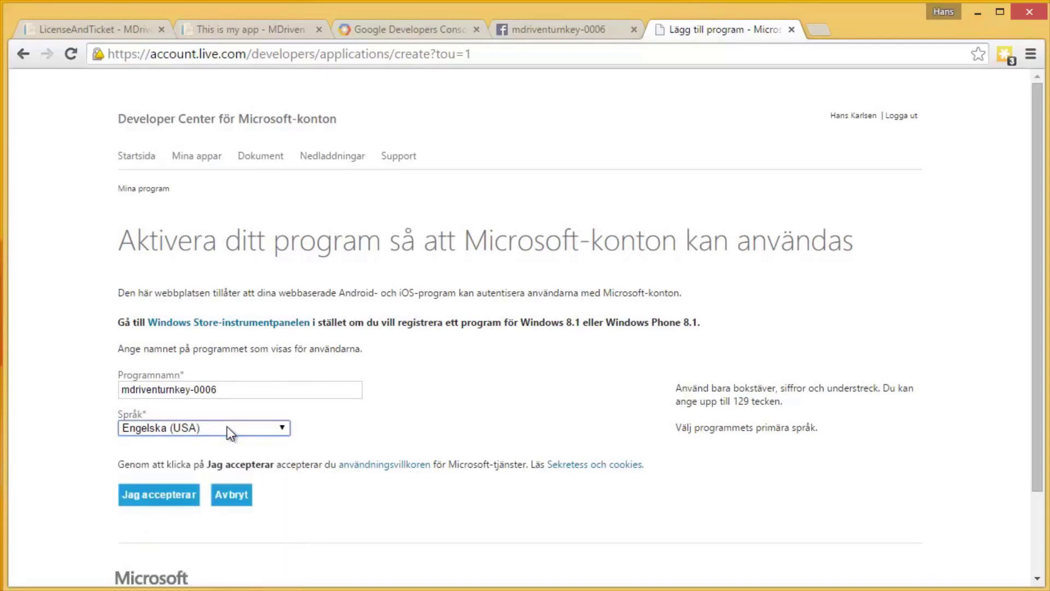
{"action": "left_click", "coordinate": [173, 497]}
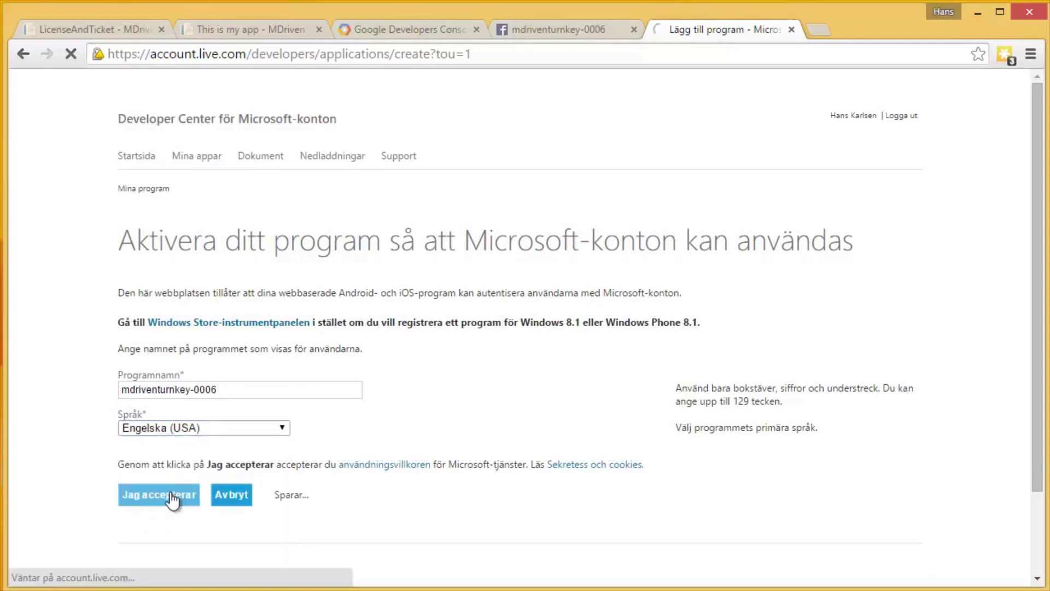
Set the API redirect URL to the site address plus /signin-microsoft and save.
{"action": "scroll", "coordinate": [180, 502], "scroll_direction": "down", "scroll_amount": 3}
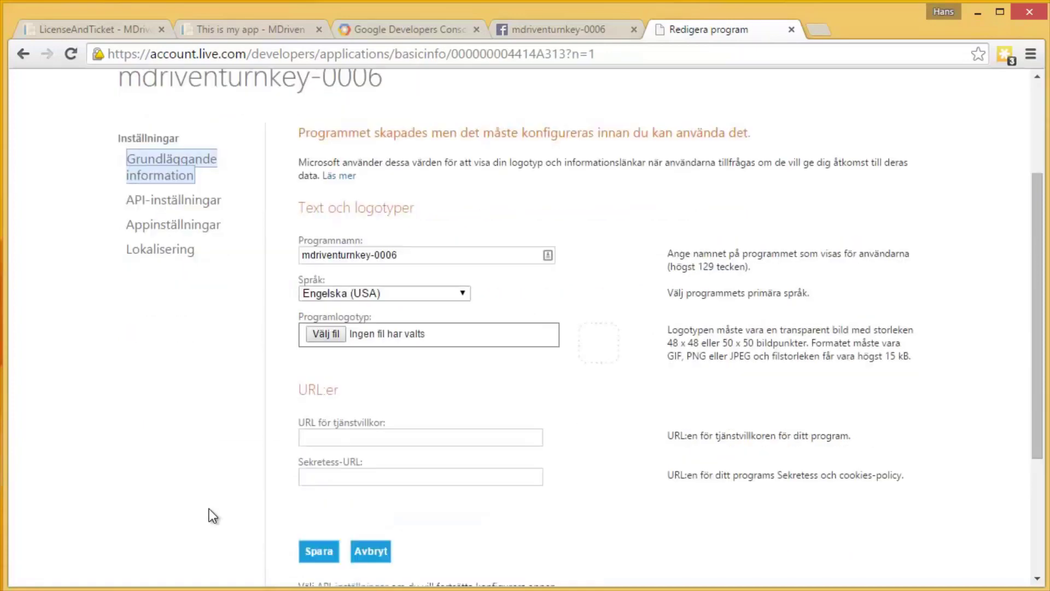
{"action": "scroll", "coordinate": [210, 510], "scroll_direction": "down", "scroll_amount": 3}
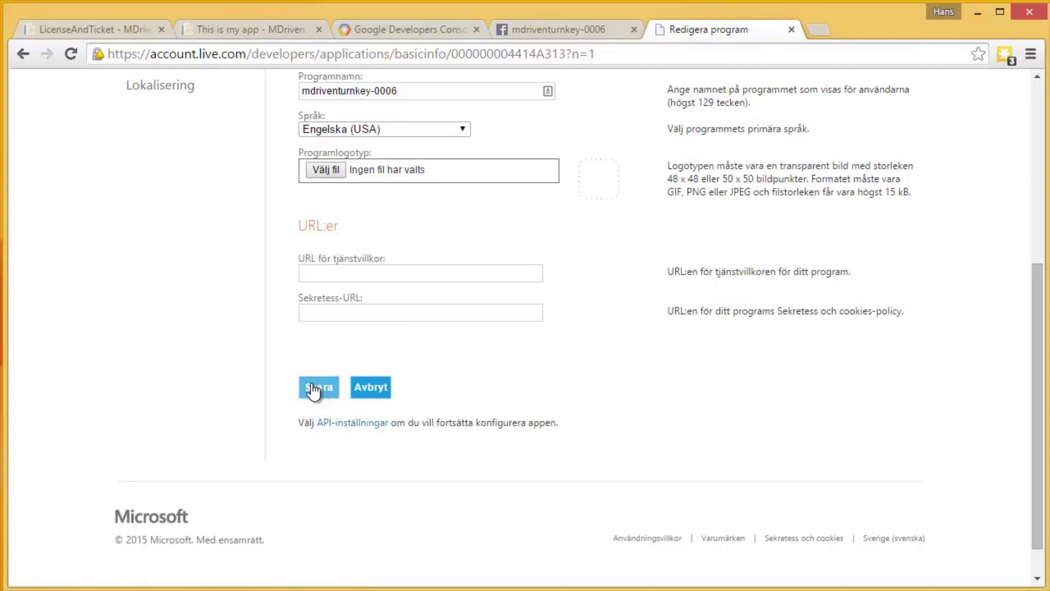
{"action": "left_click", "coordinate": [346, 425]}
{"action": "scroll", "coordinate": [287, 330], "scroll_direction": "down", "scroll_amount": 3}
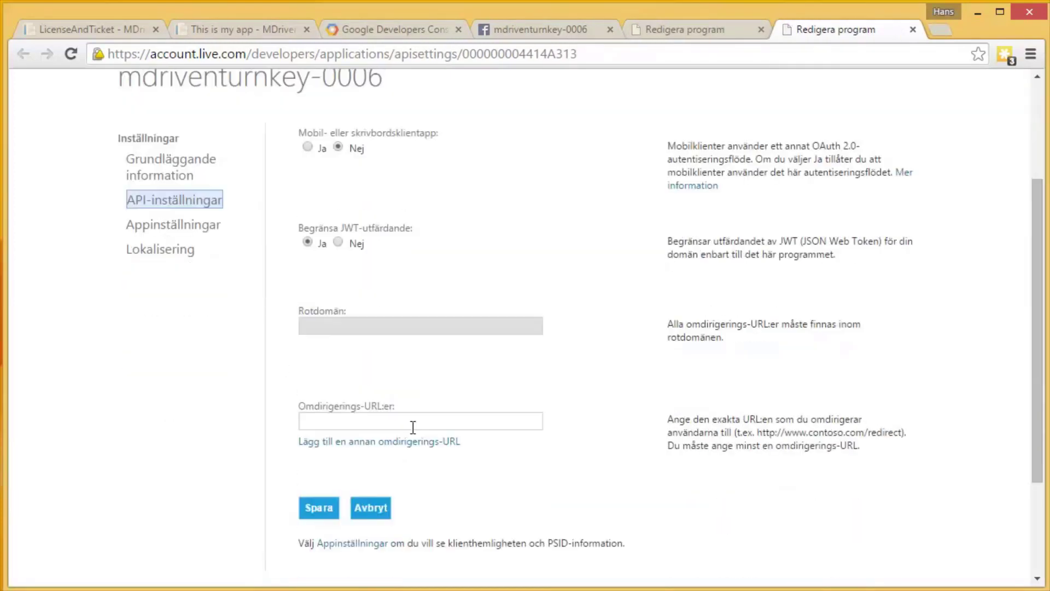
{"action": "type", "text": "https://mdriventurnkey-0006.azurewebsites.net"}
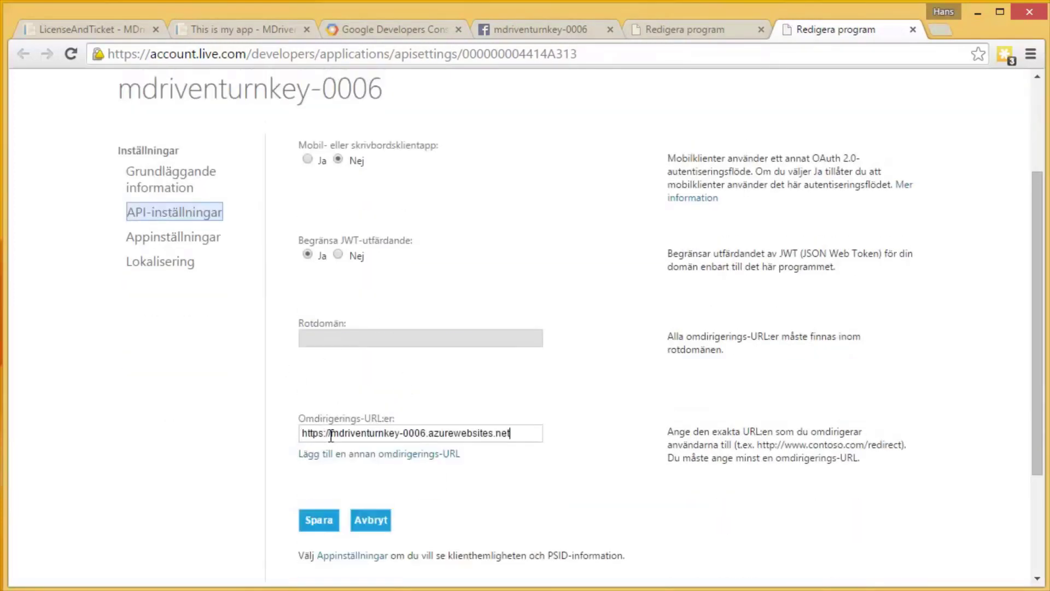
{"action": "type", "text": "/"}
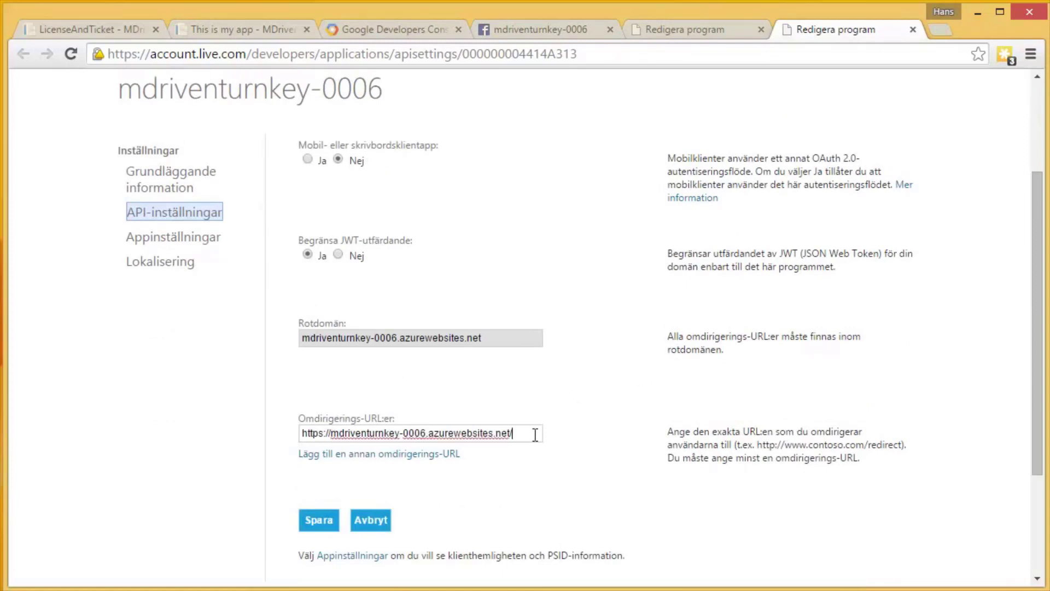
{"action": "type", "text": "signin-microsoft"}
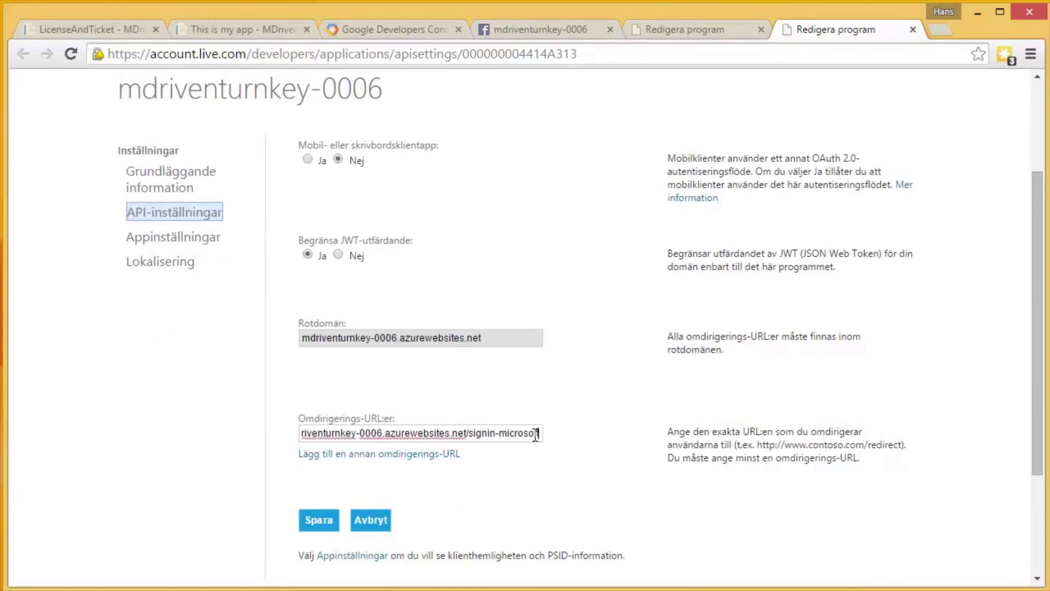
{"action": "left_click", "coordinate": [317, 522]}
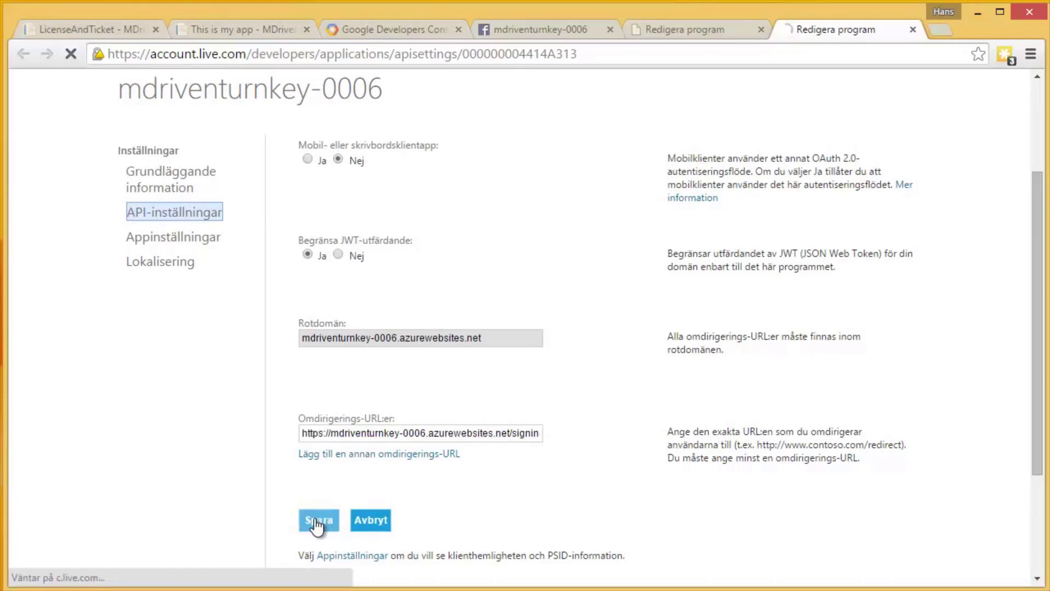
Bring up the app settings showing the client ID and secret.
{"action": "scroll", "coordinate": [445, 478], "scroll_direction": "down", "scroll_amount": 4}
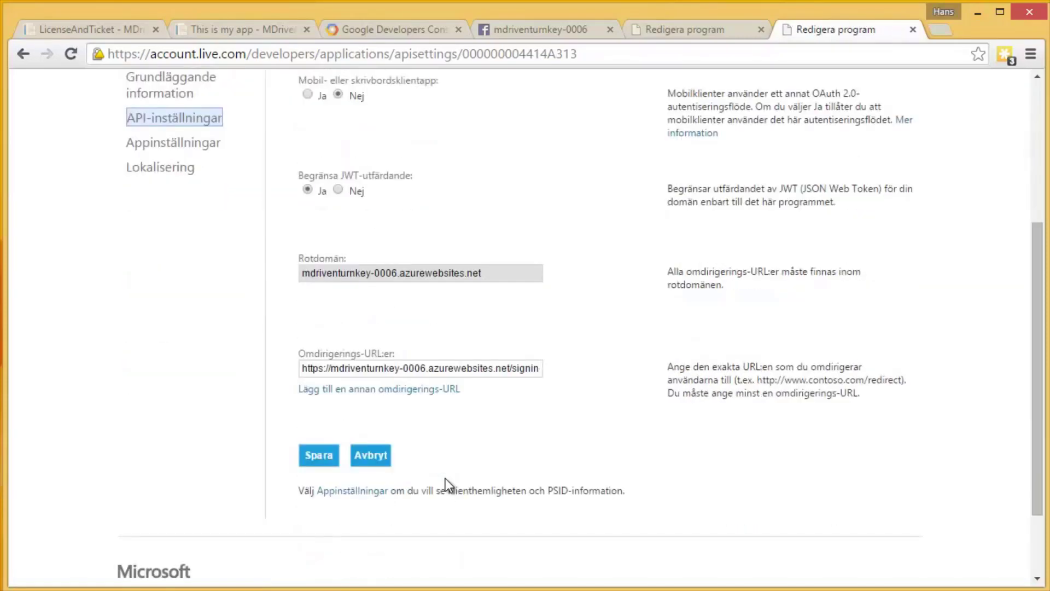
{"action": "scroll", "coordinate": [445, 478], "scroll_direction": "down", "scroll_amount": 1}
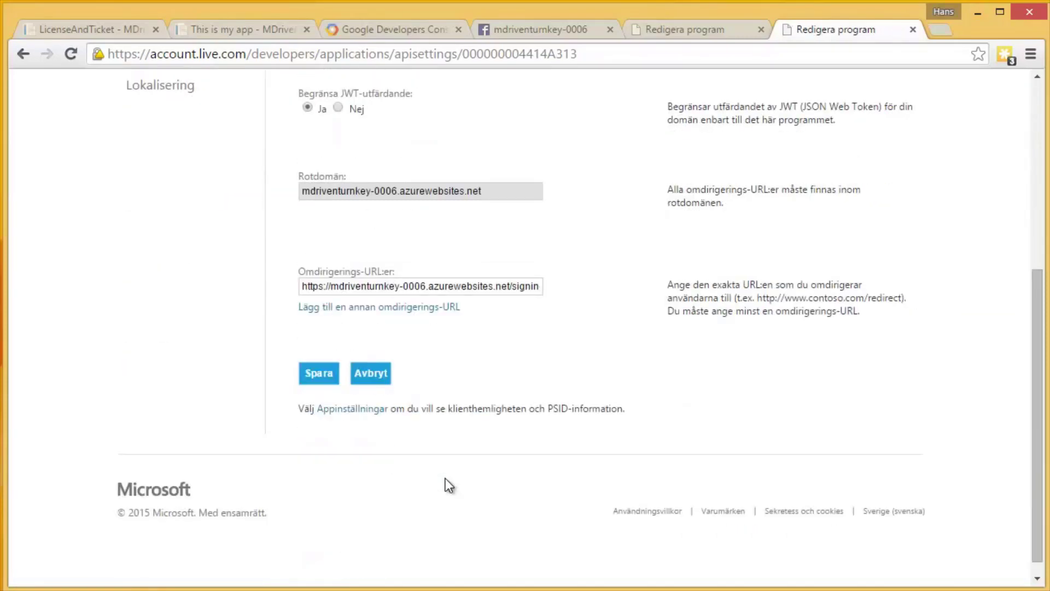
{"action": "scroll", "coordinate": [446, 479], "scroll_direction": "up", "scroll_amount": 5}
{"action": "left_click", "coordinate": [164, 390]}
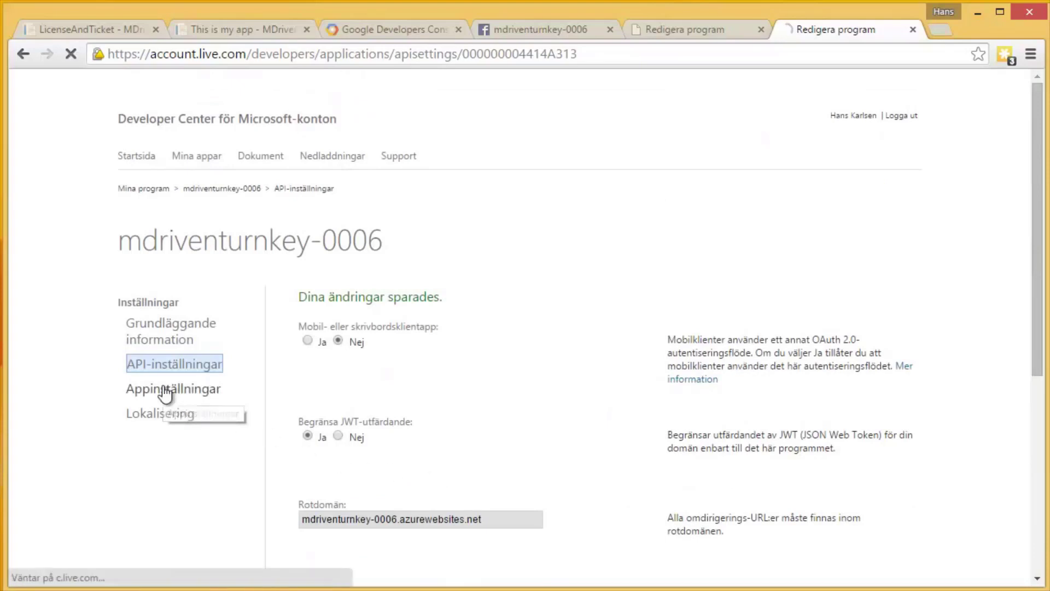
Copy the Microsoft app's client ID and secret into Microsoft Client Id and Client Secret.
{"action": "left_click_drag", "start_coordinate": [300, 378], "coordinate": [384, 379]}
{"action": "key", "text": "ctrl+c"}
{"action": "left_click", "coordinate": [126, 30]}
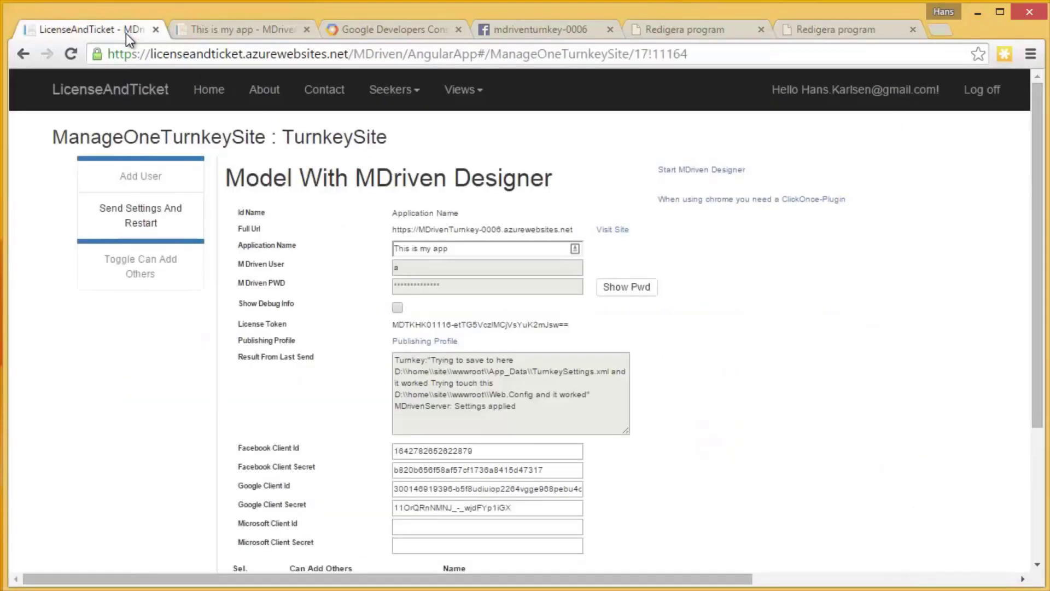
{"action": "left_click", "coordinate": [422, 527]}
{"action": "key", "text": "ctrl+v"}
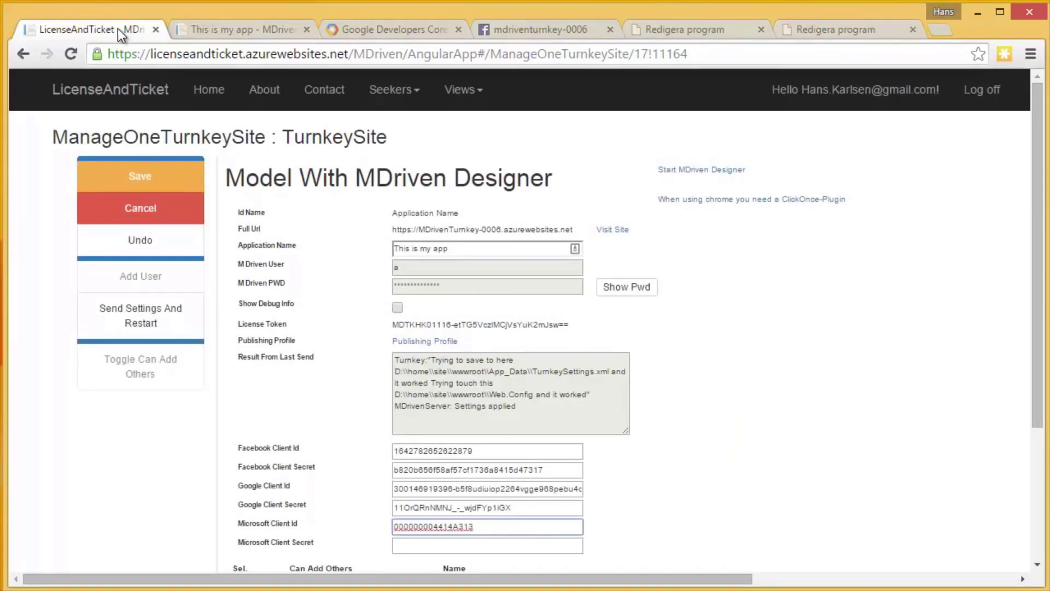
{"action": "left_click", "coordinate": [828, 31]}
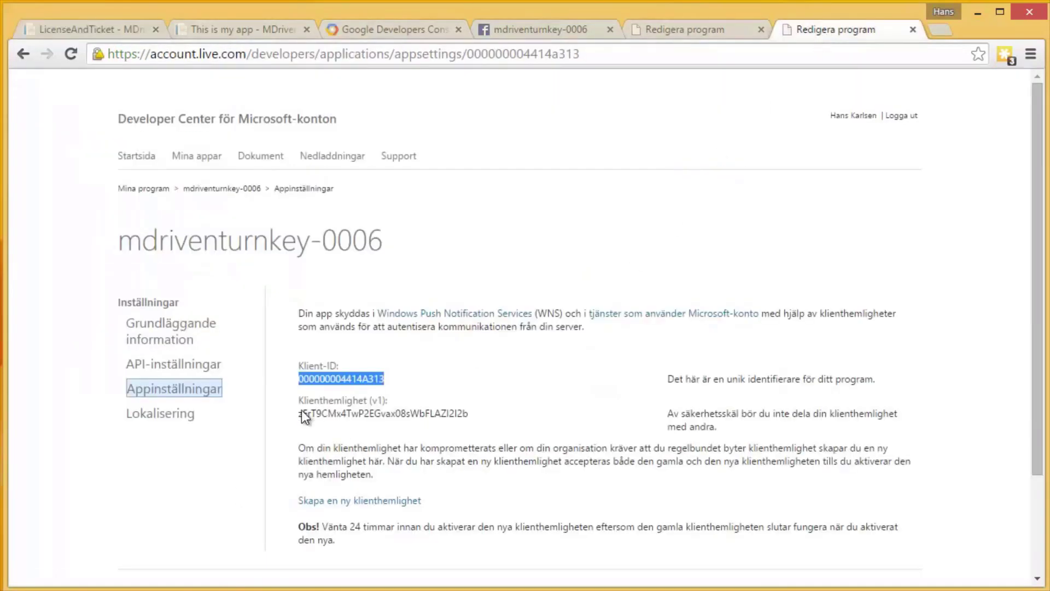
{"action": "left_click_drag", "start_coordinate": [299, 414], "coordinate": [482, 421]}
{"action": "key", "text": "ctrl+c"}
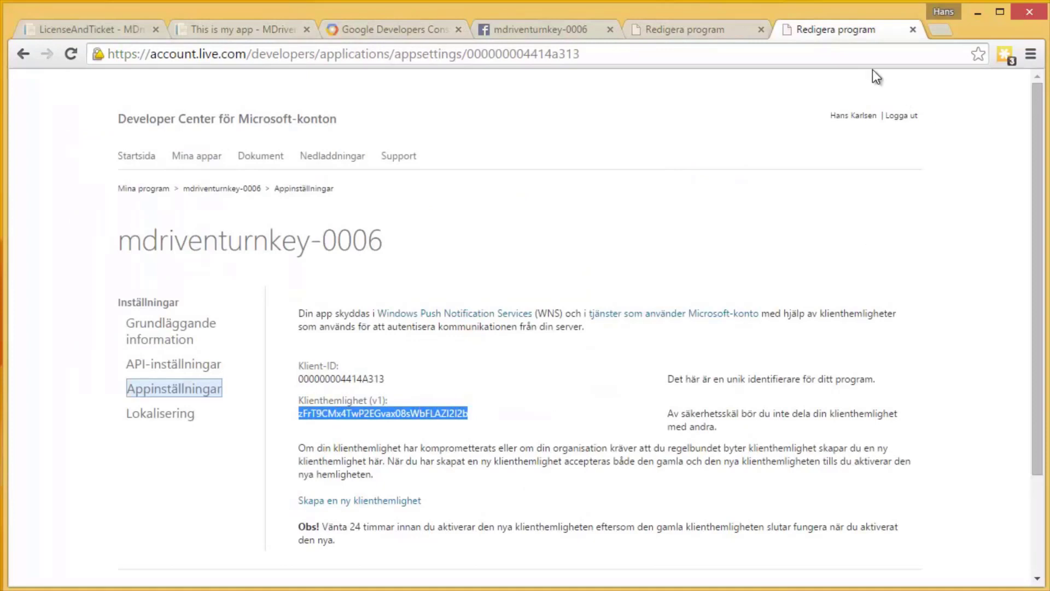
{"action": "left_click", "coordinate": [93, 35]}
{"action": "left_click", "coordinate": [475, 547]}
{"action": "key", "text": "ctrl+v"}
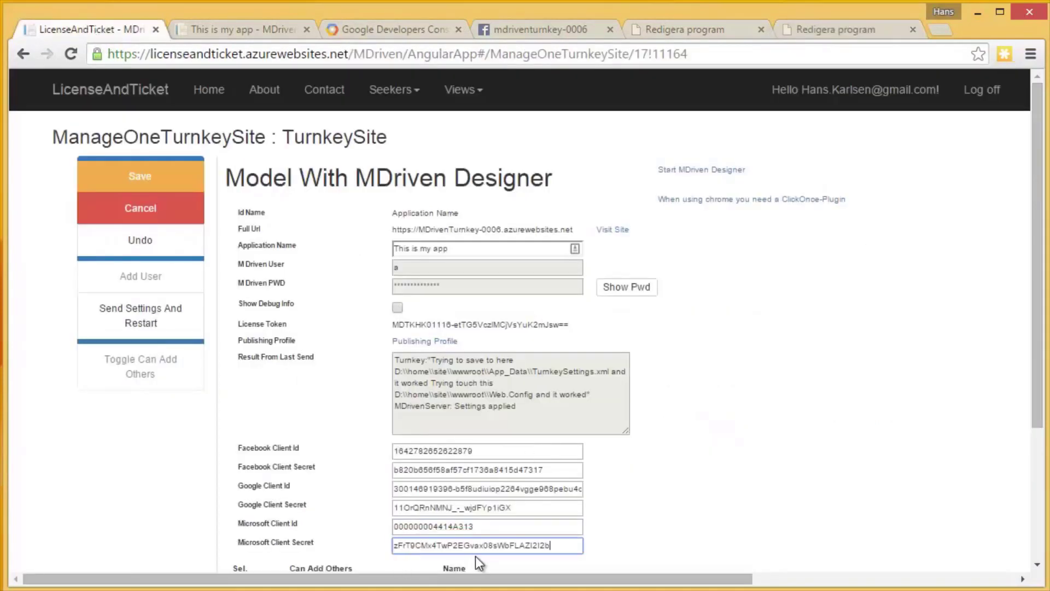
Save the Microsoft credentials, send settings and restart the site, then switch to the app.
{"action": "left_click", "coordinate": [132, 176]}
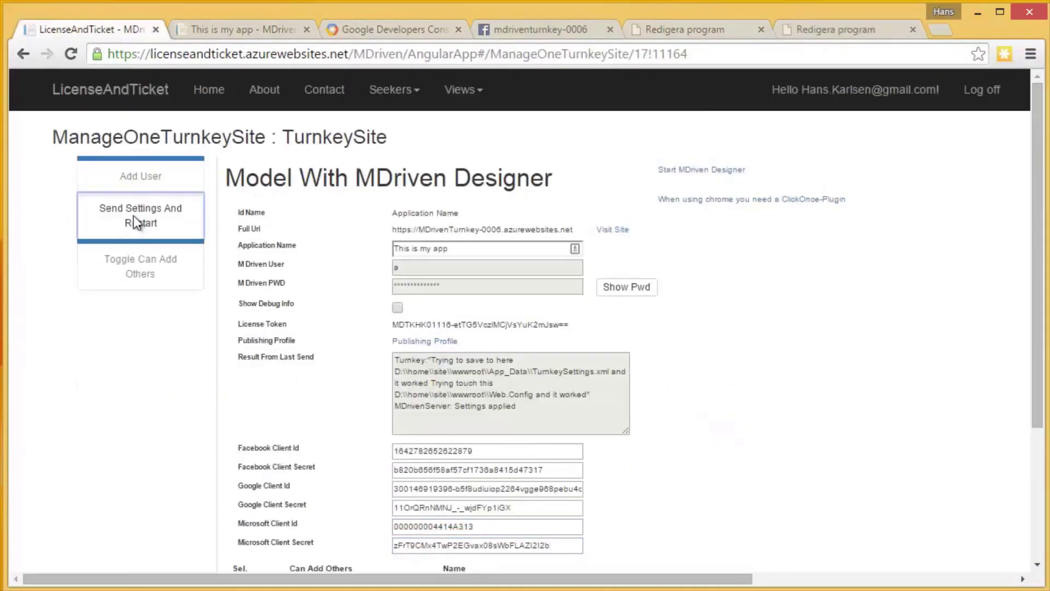
{"action": "left_click", "coordinate": [134, 217]}
{"action": "left_click", "coordinate": [582, 158]}
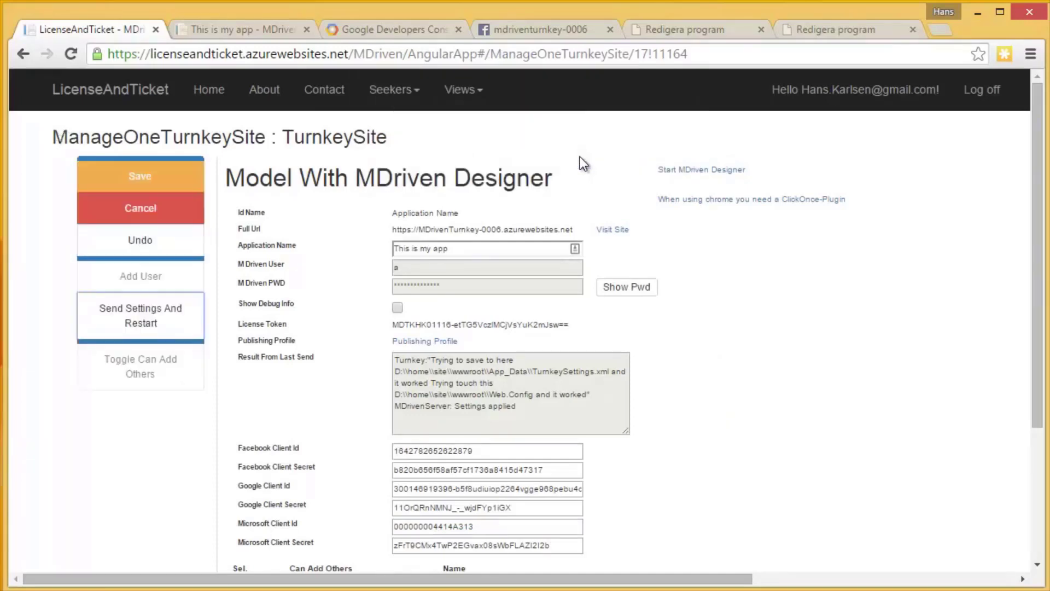
{"action": "left_click", "coordinate": [124, 177]}
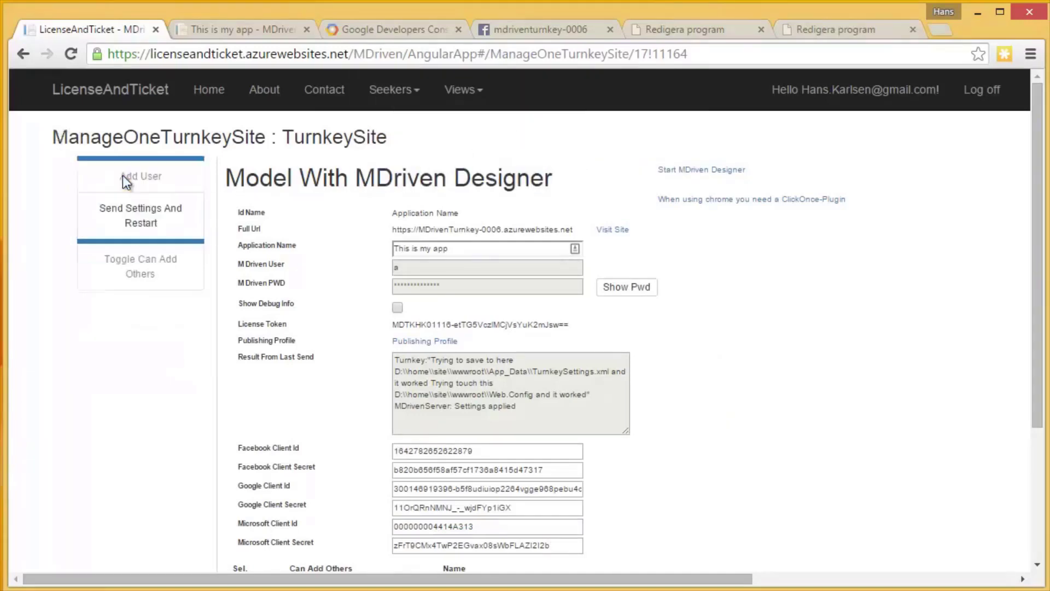
{"action": "left_click", "coordinate": [225, 31]}
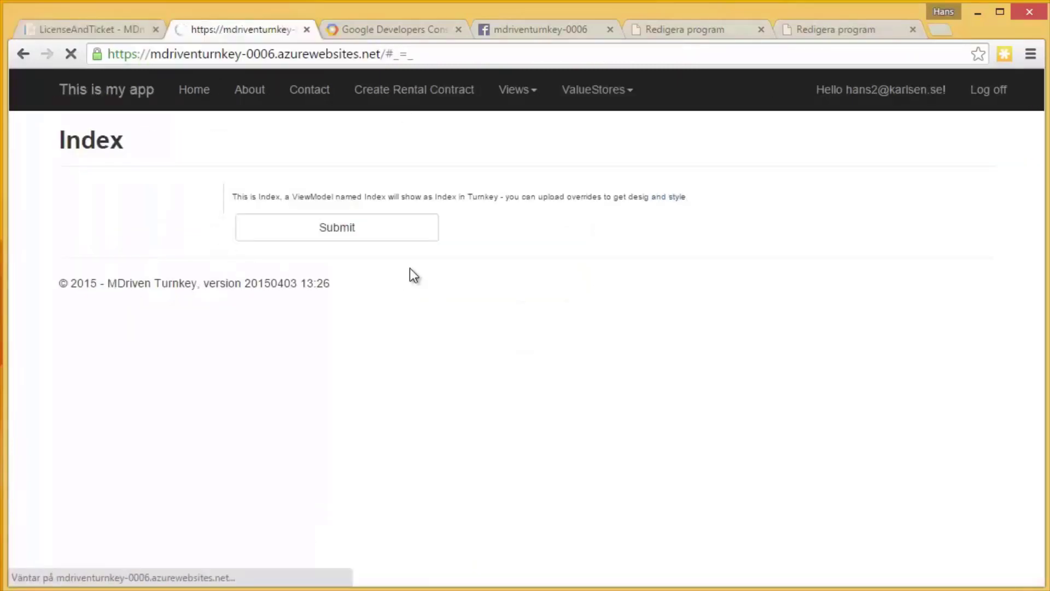
Log off and log in to the app with Microsoft, allowing profile access.
{"action": "left_click", "coordinate": [989, 90]}
{"action": "left_click", "coordinate": [979, 91]}
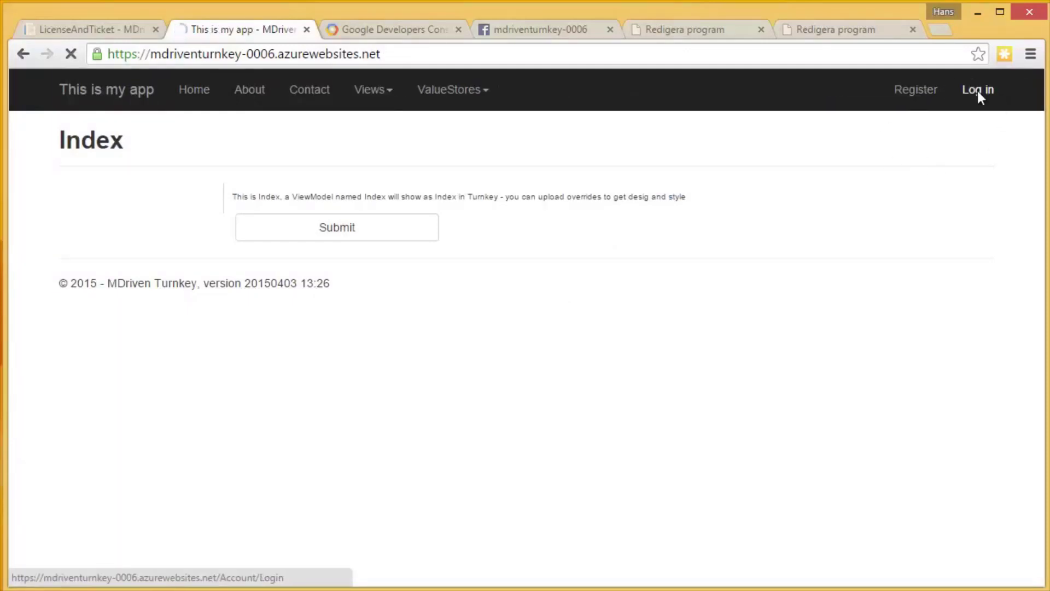
{"action": "left_click", "coordinate": [869, 240]}
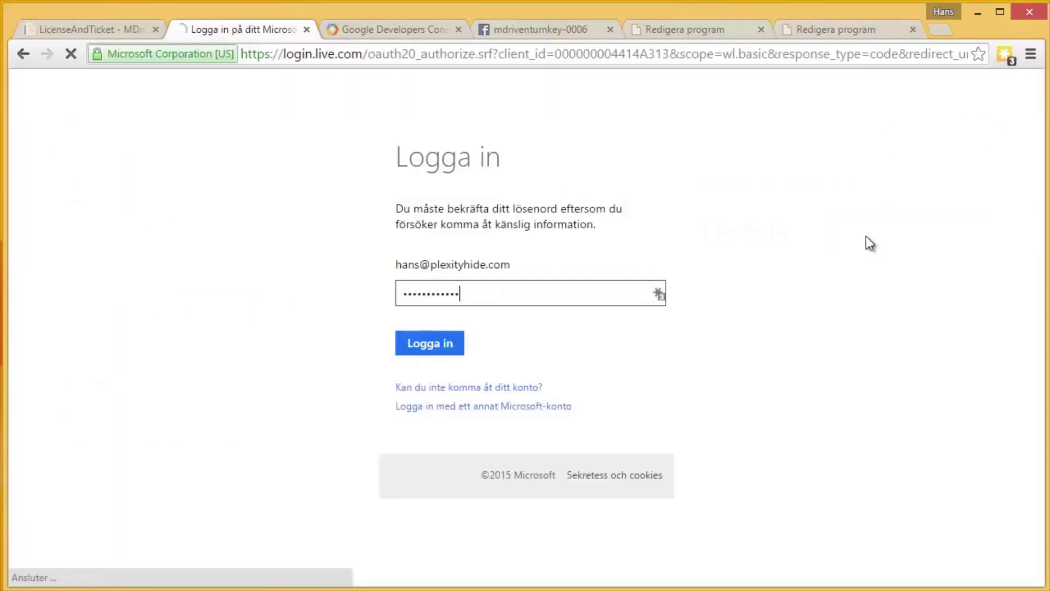
{"action": "left_click", "coordinate": [444, 337]}
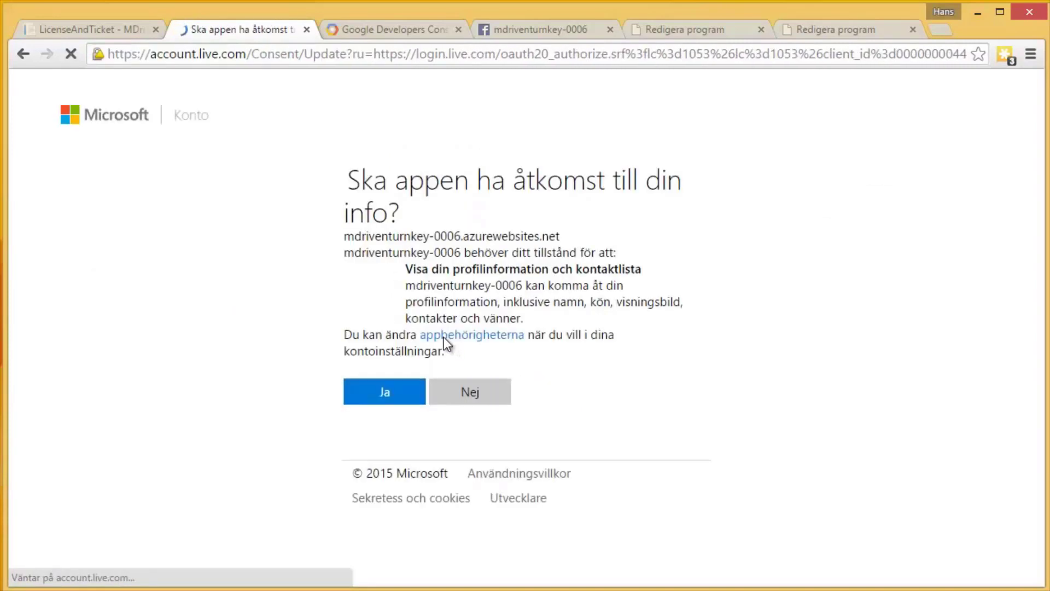
{"action": "left_click", "coordinate": [385, 404]}
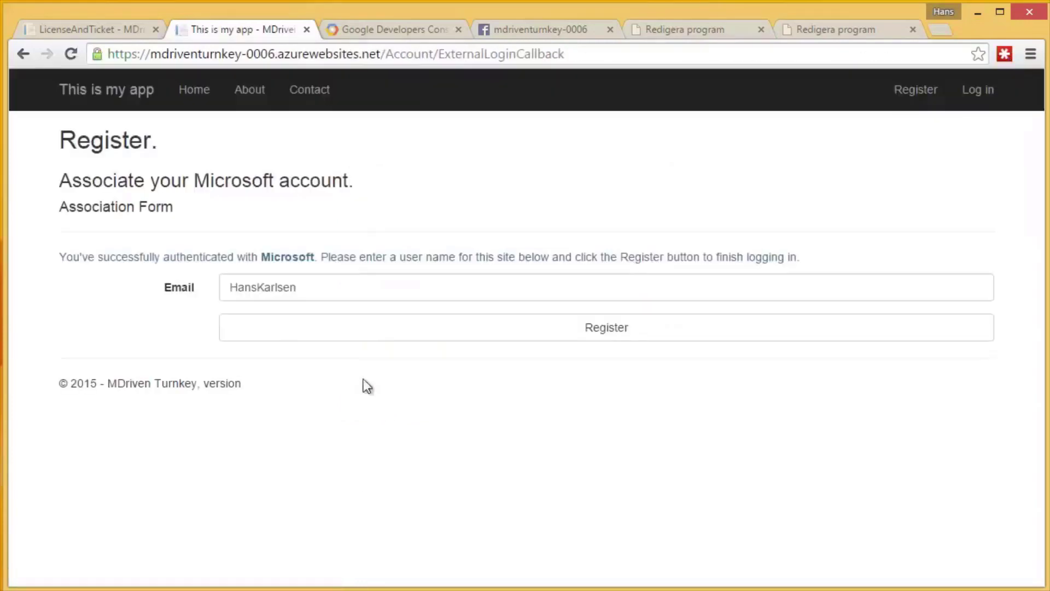
Edit the account's e-mail address and register the Microsoft login on the site.
{"action": "left_click", "coordinate": [260, 288]}
{"action": "type", "text": "3@"}
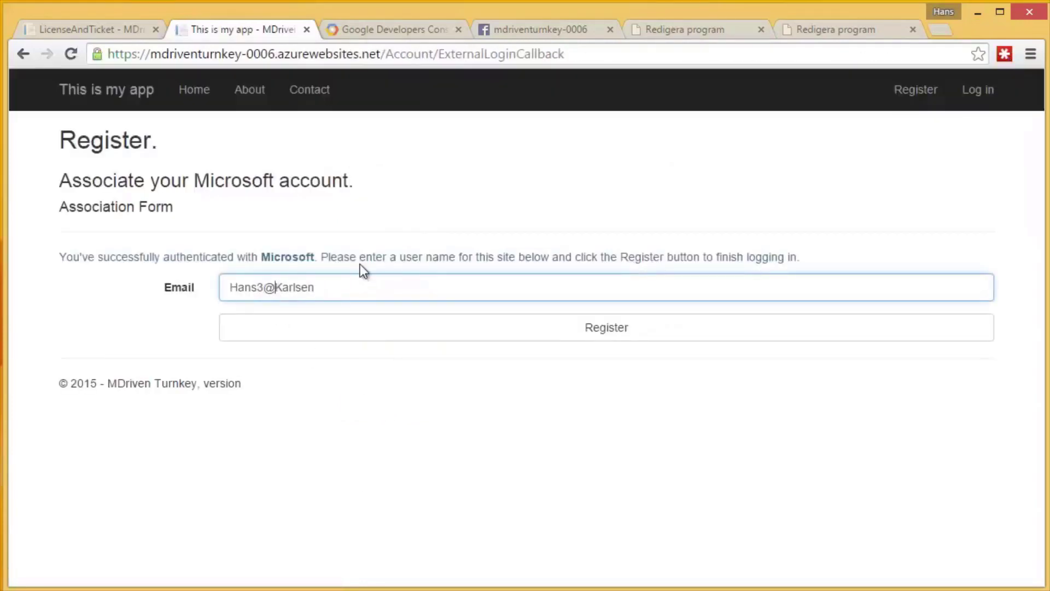
{"action": "key", "text": "End"}
{"action": "type", "text": ".se"}
{"action": "left_click", "coordinate": [460, 332]}
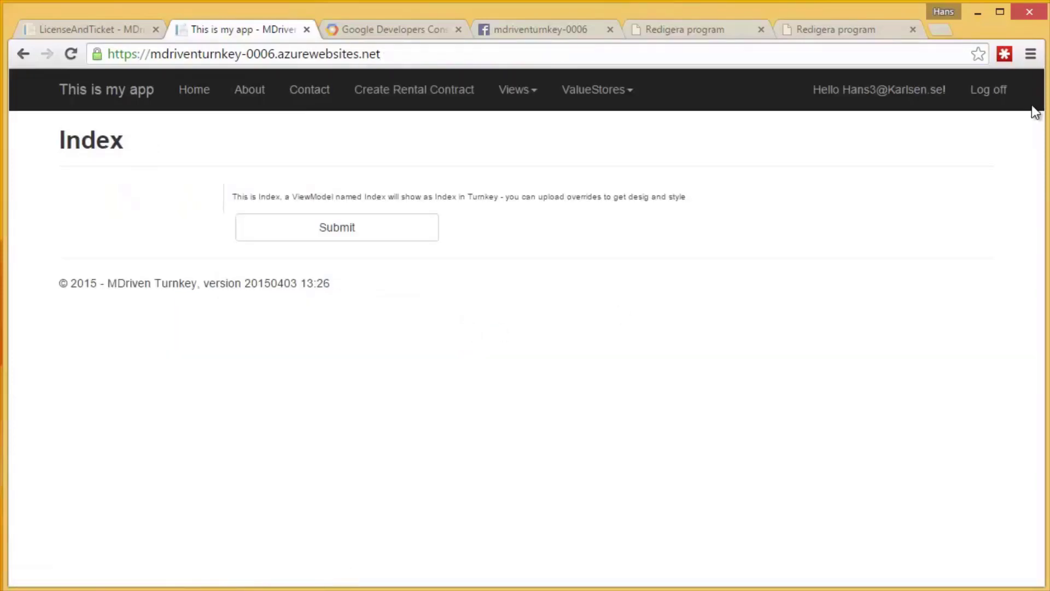
Log off and start logging in with Microsoft again.
{"action": "left_click", "coordinate": [997, 91]}
{"action": "left_click", "coordinate": [978, 90]}
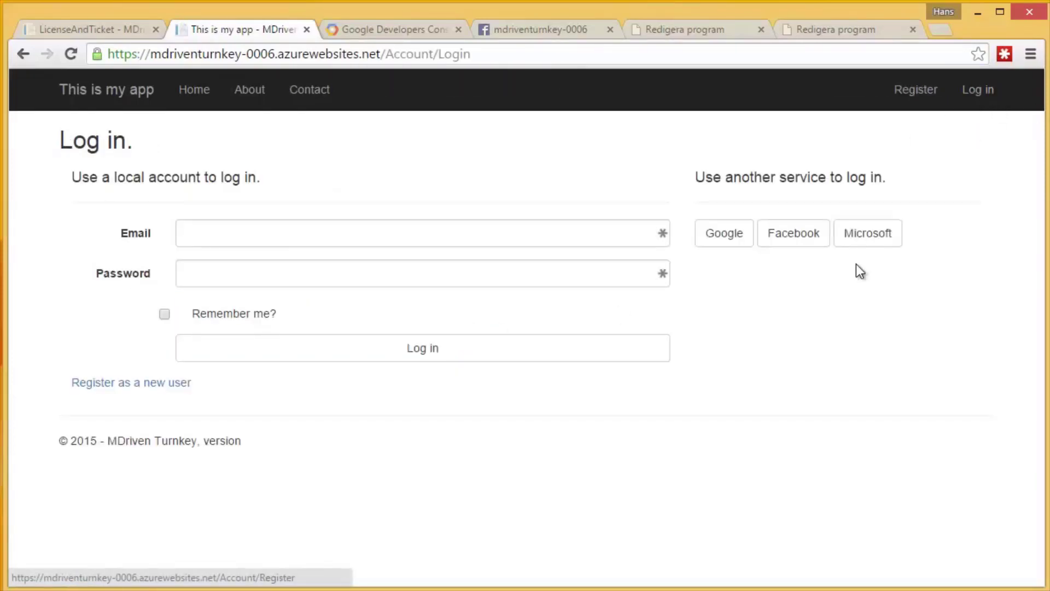
{"action": "left_click", "coordinate": [869, 234]}
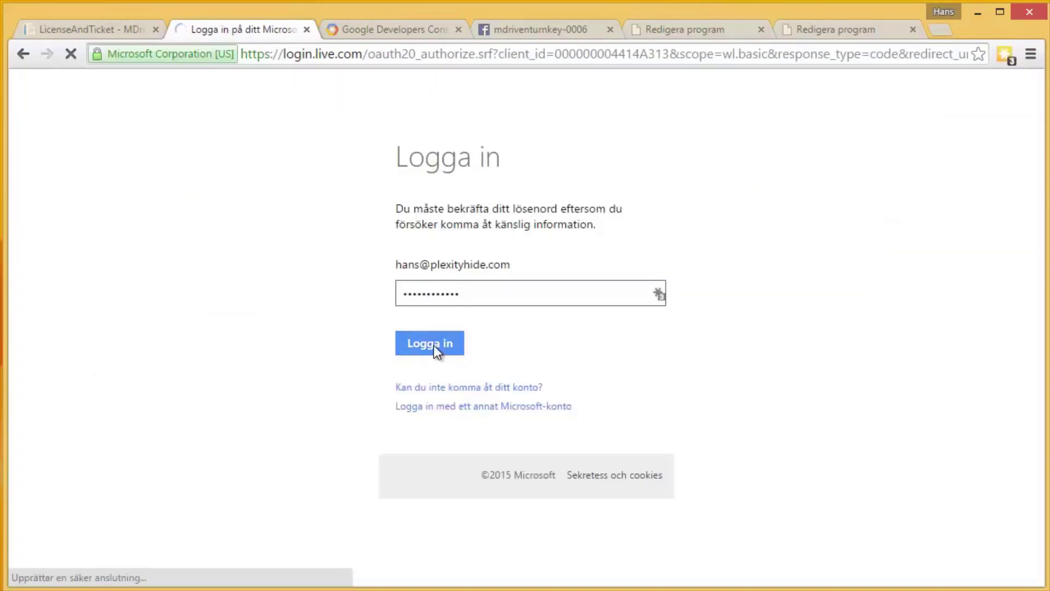
{"action": "left_click", "coordinate": [438, 332]}
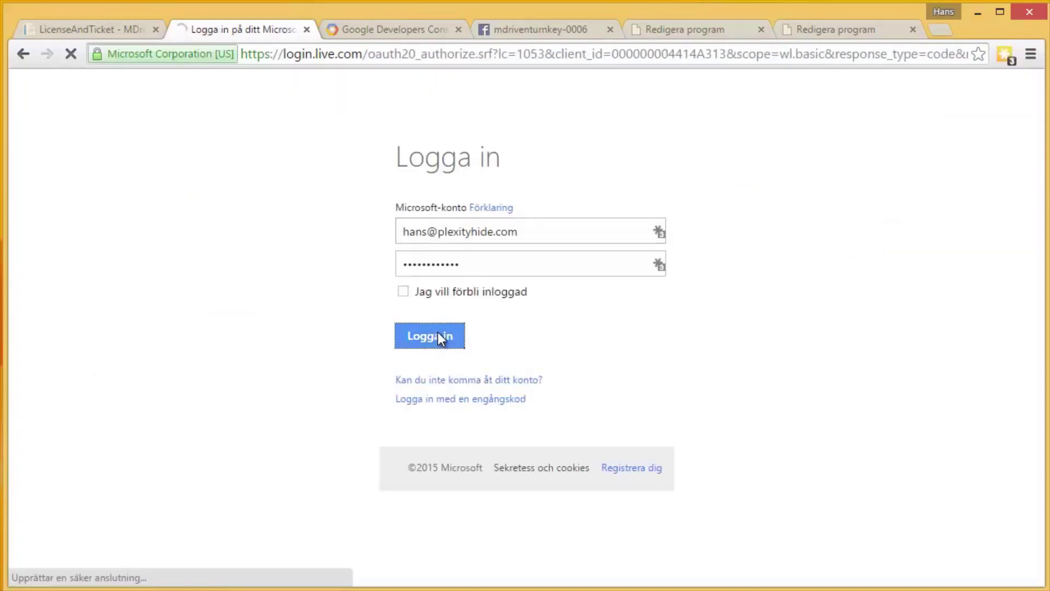